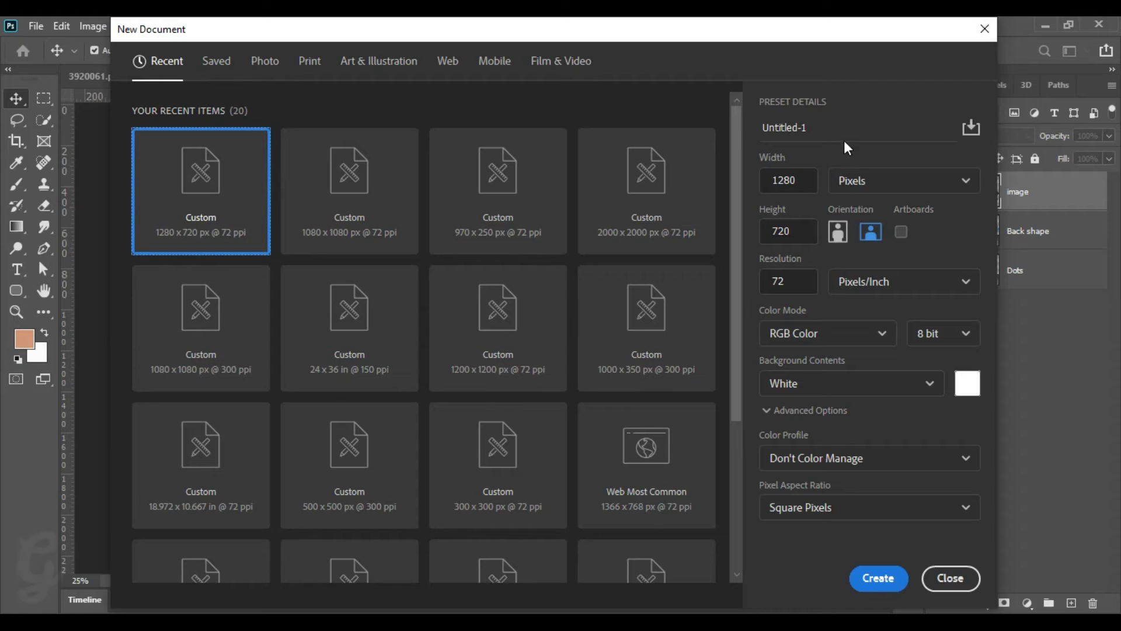
- Create a white 1280×720 px, 72 ppi document named 'web banner design'
type("web banner design")
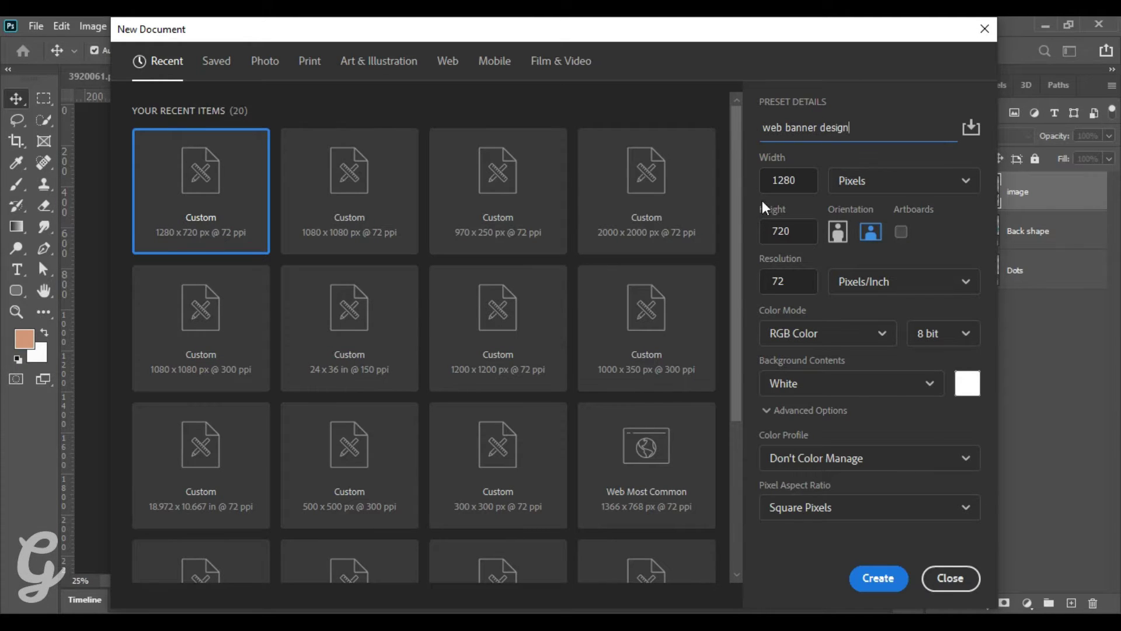
left_click(791, 175)
left_click(798, 229)
left_click(796, 282)
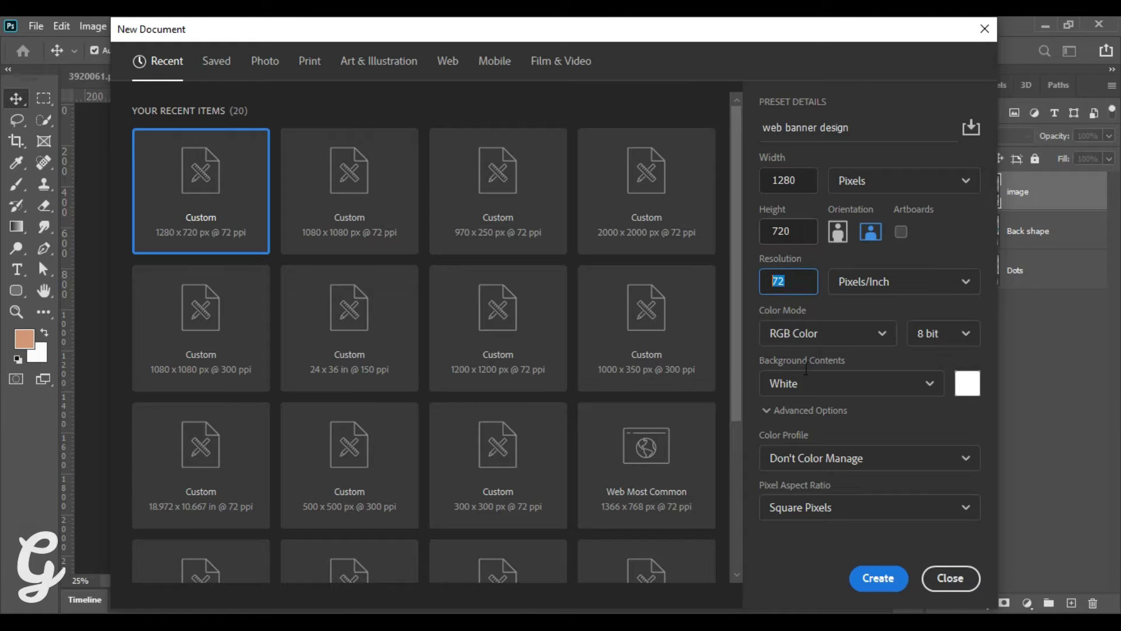
left_click(880, 578)
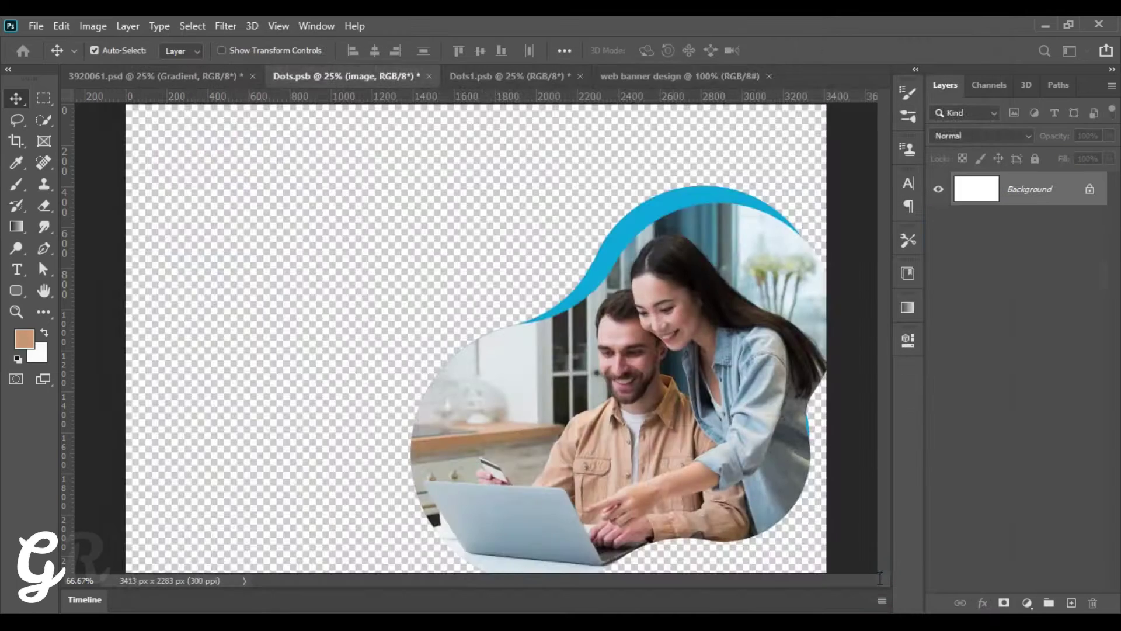
- Draw a full-canvas Rectangle 1 shape and fill it with blue #0060ba
left_click(16, 290)
mouse_move(112, 132)
left_mouse_down()
mouse_move(581, 489)
mouse_move(837, 545)
left_mouse_up()
left_click(867, 231)
double_click(995, 195)
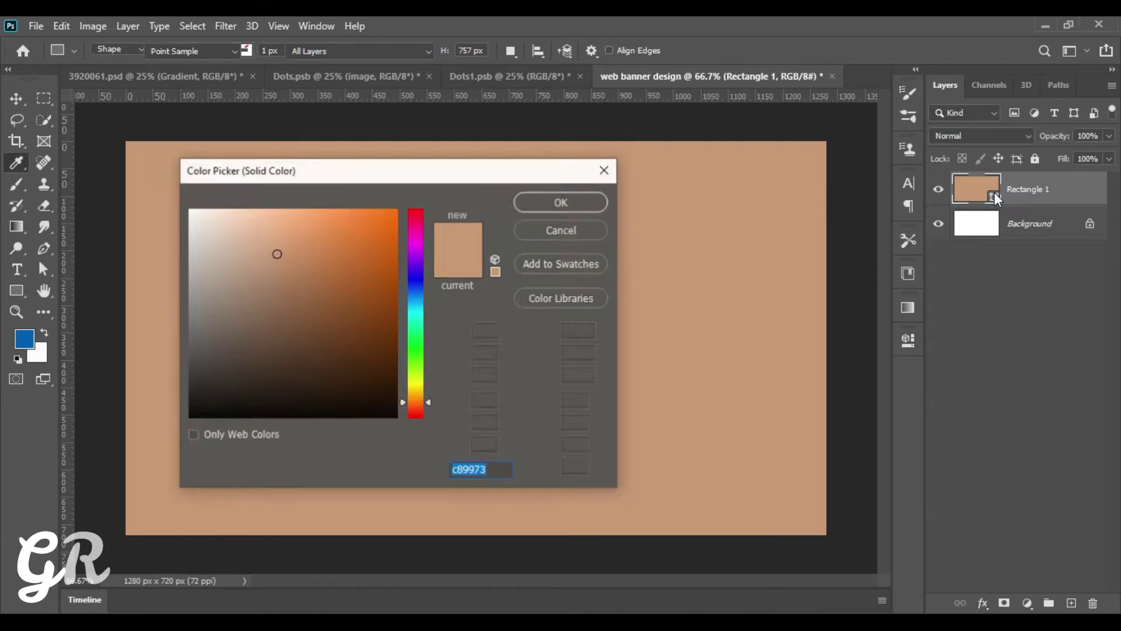
type("0060ba")
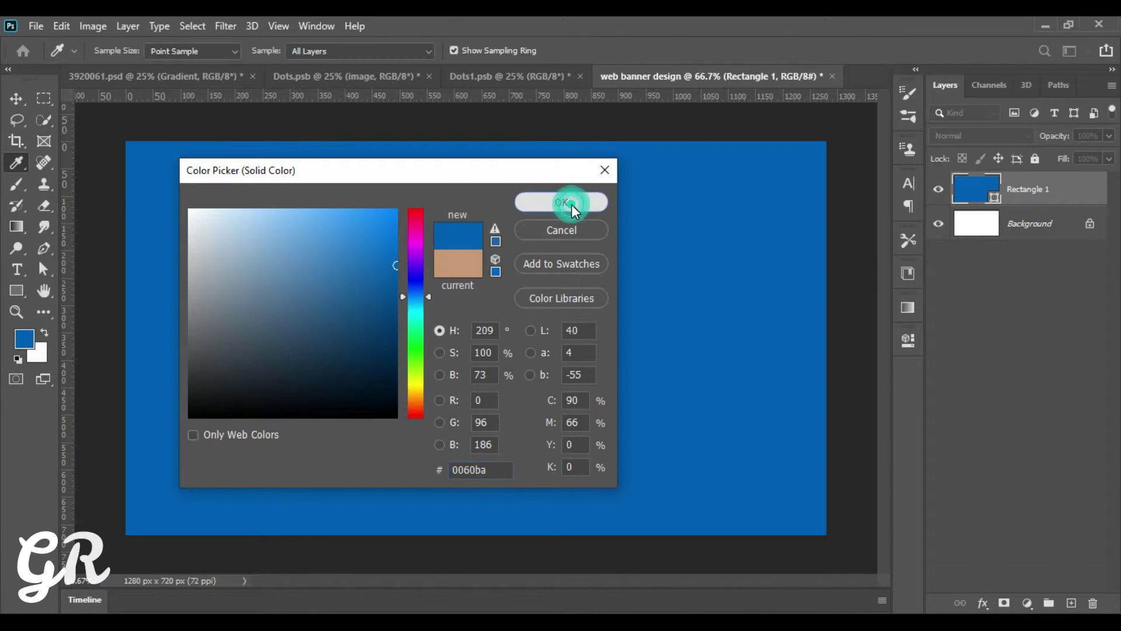
left_click(572, 204)
left_click(15, 100)
left_click(450, 325)
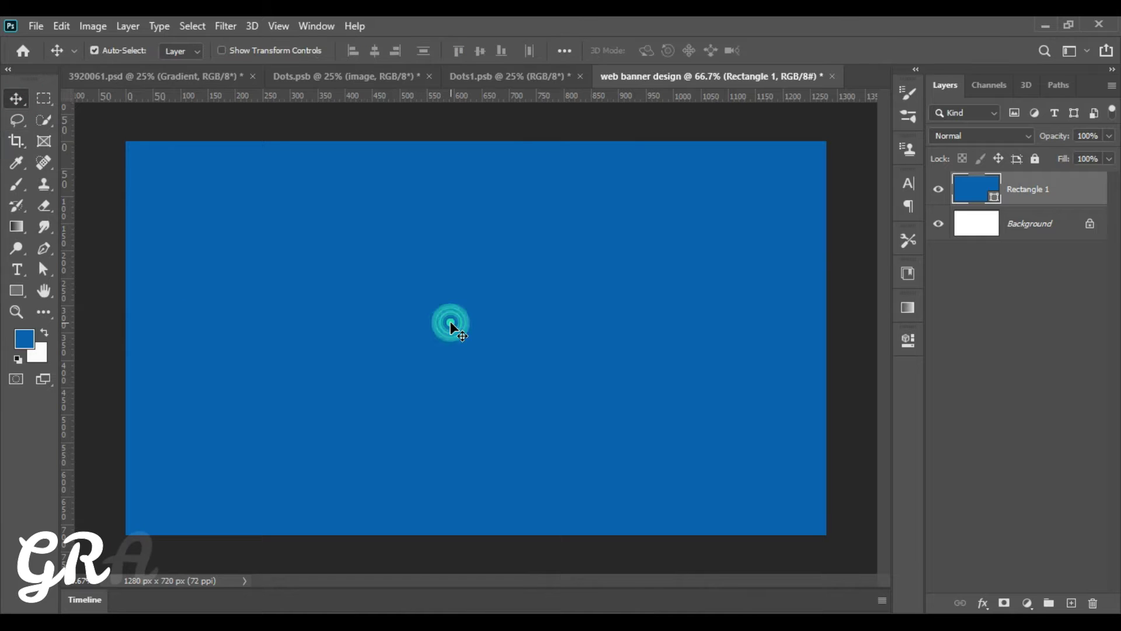
- Bring in the Dots pattern from Dots1.psb and scale it across the banner's right half
left_click(506, 75)
mouse_move(541, 175)
left_mouse_down()
mouse_move(643, 79)
mouse_move(382, 302)
left_mouse_up()
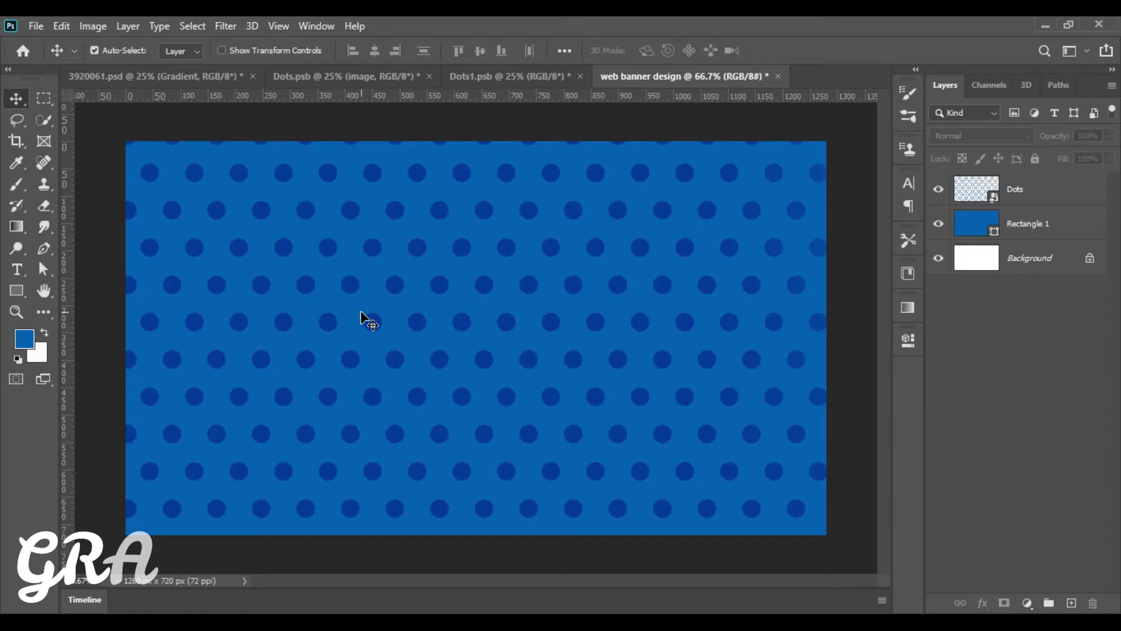
left_click(1046, 191)
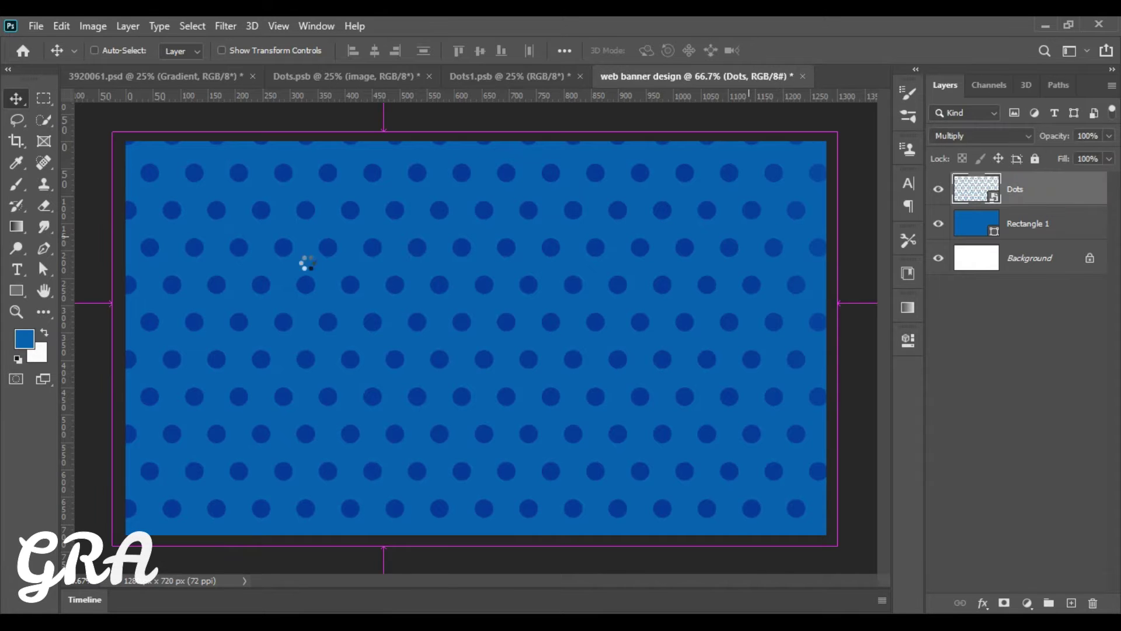
left_click_drag(379, 299, 998, 299)
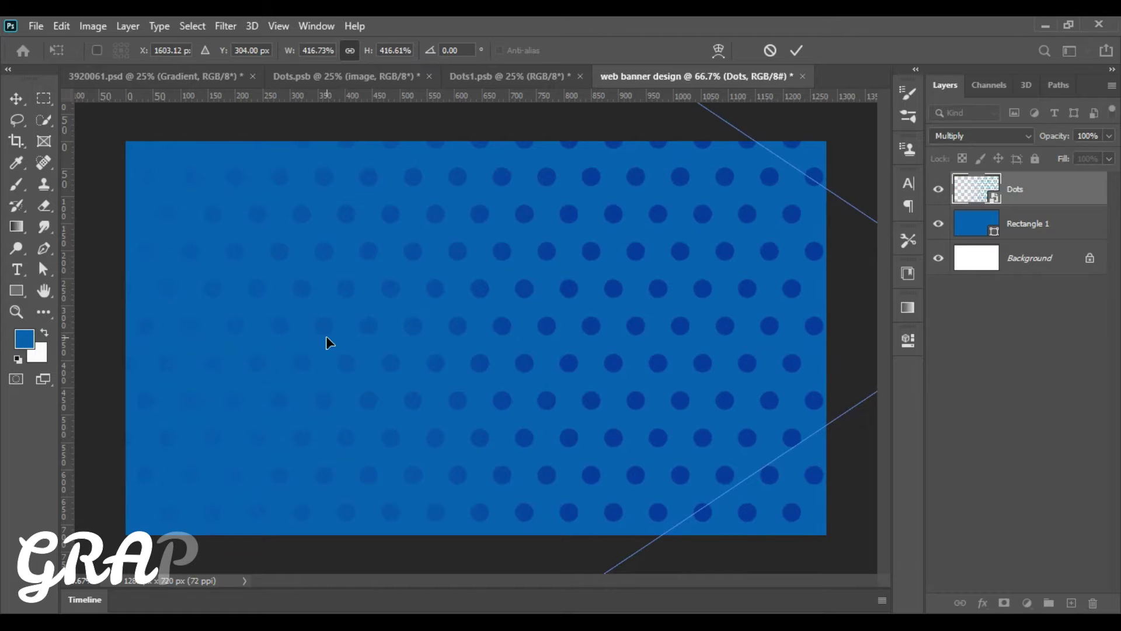
left_click_drag(220, 302, 711, 348)
mouse_move(688, 304)
left_mouse_down()
mouse_move(341, 316)
mouse_move(625, 333)
mouse_move(338, 310)
mouse_move(712, 323)
left_mouse_up()
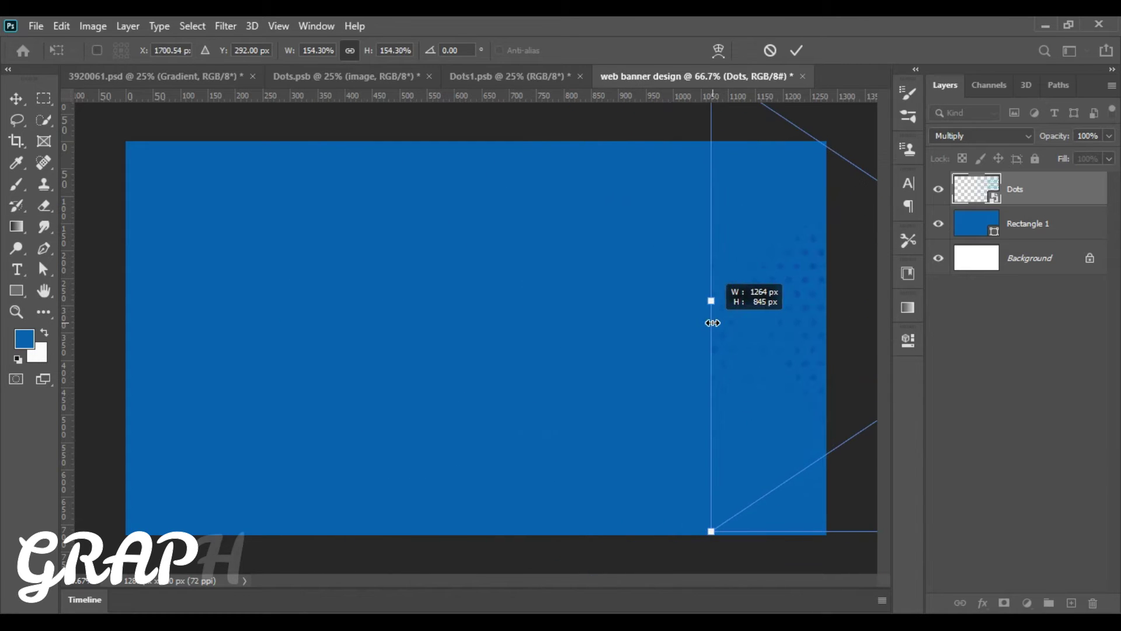
left_click_drag(780, 321, 445, 321)
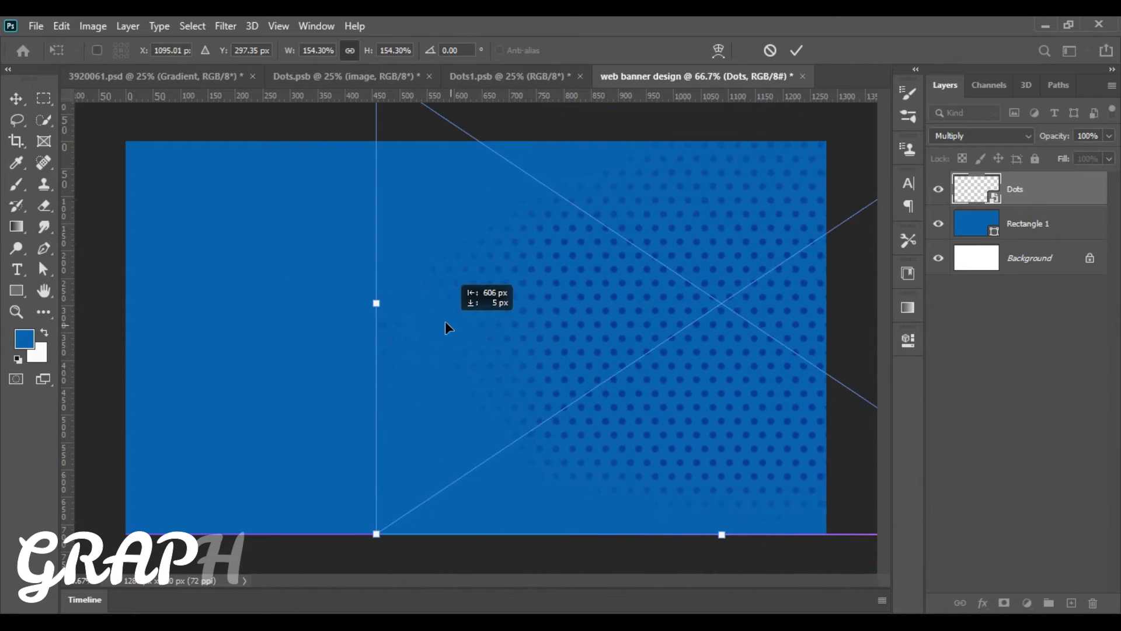
left_click_drag(444, 321, 425, 331)
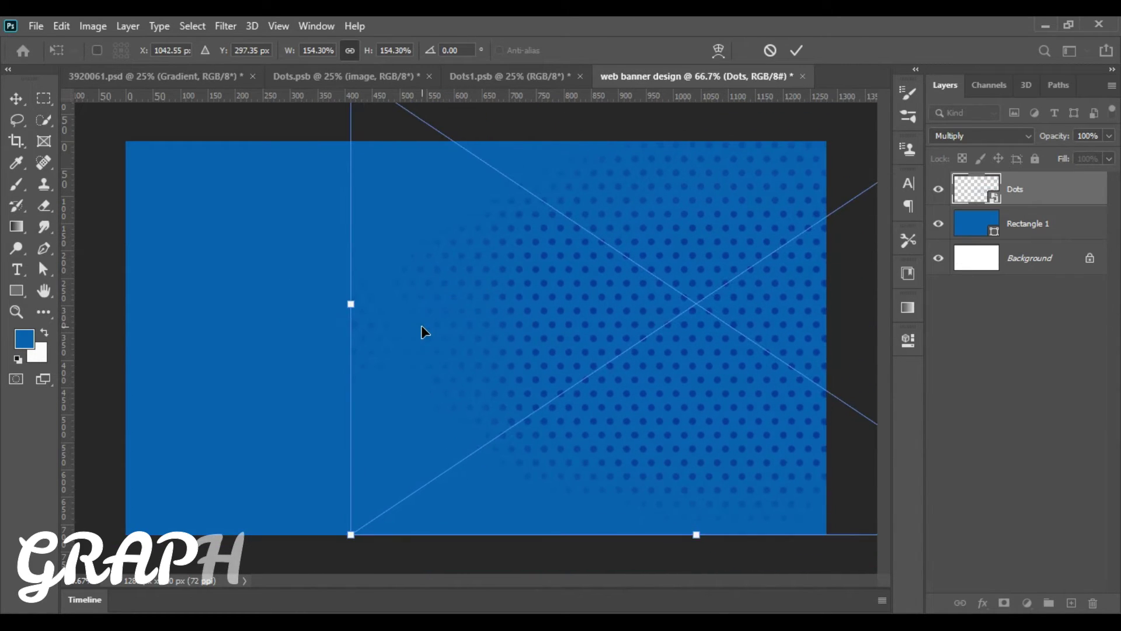
left_click(797, 51)
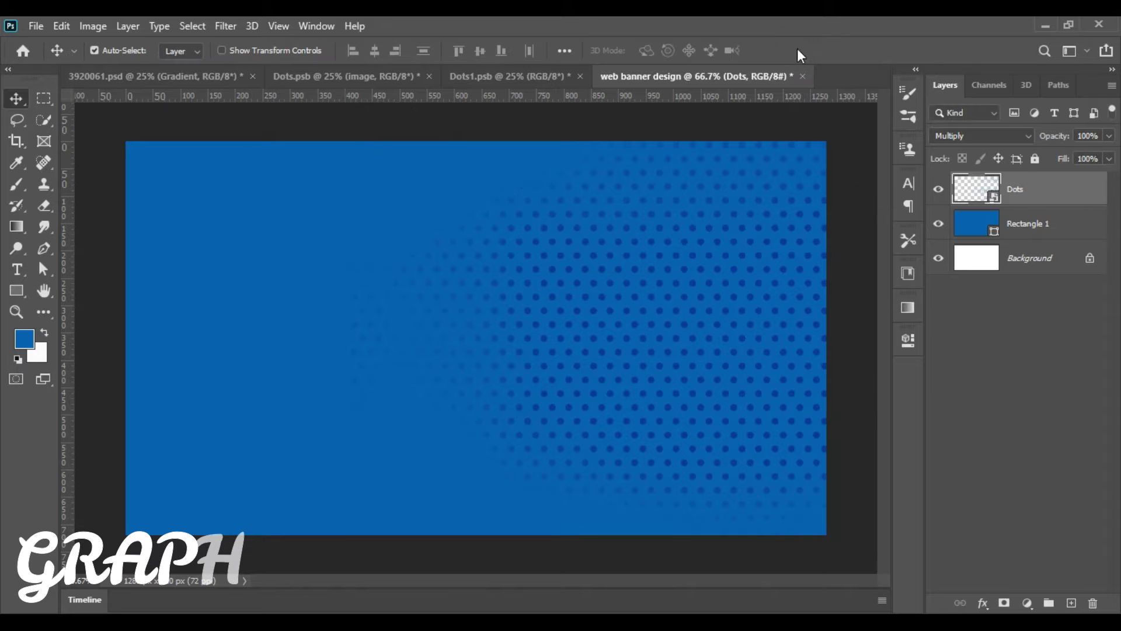
- Duplicate the Dots layer to the top-left, then lock Dots copy, Dots and Rectangle 1
left_click(761, 282)
mouse_move(760, 283)
left_mouse_down()
mouse_move(183, 200)
mouse_move(201, 163)
left_mouse_up()
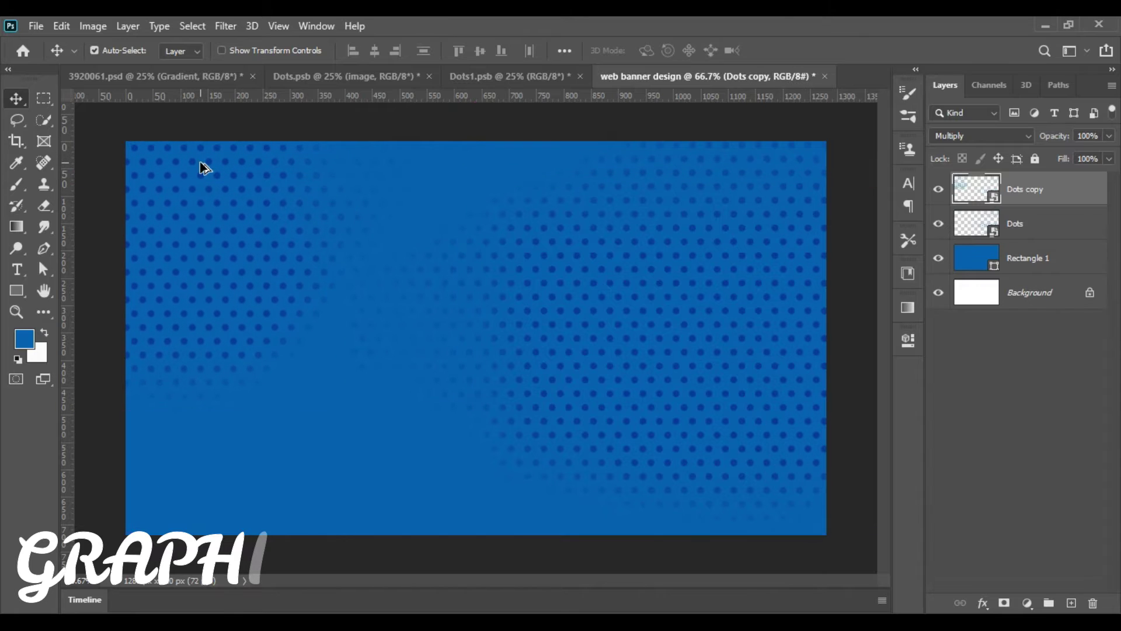
left_click(1040, 292, "shift")
left_click(1049, 263, "shift")
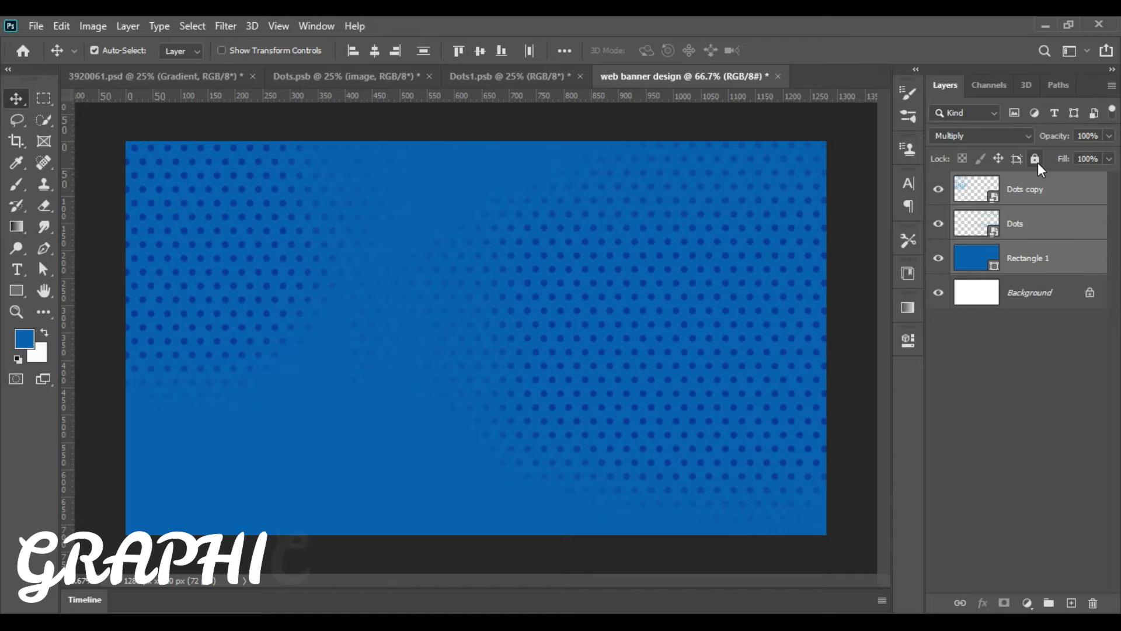
left_click(1036, 160)
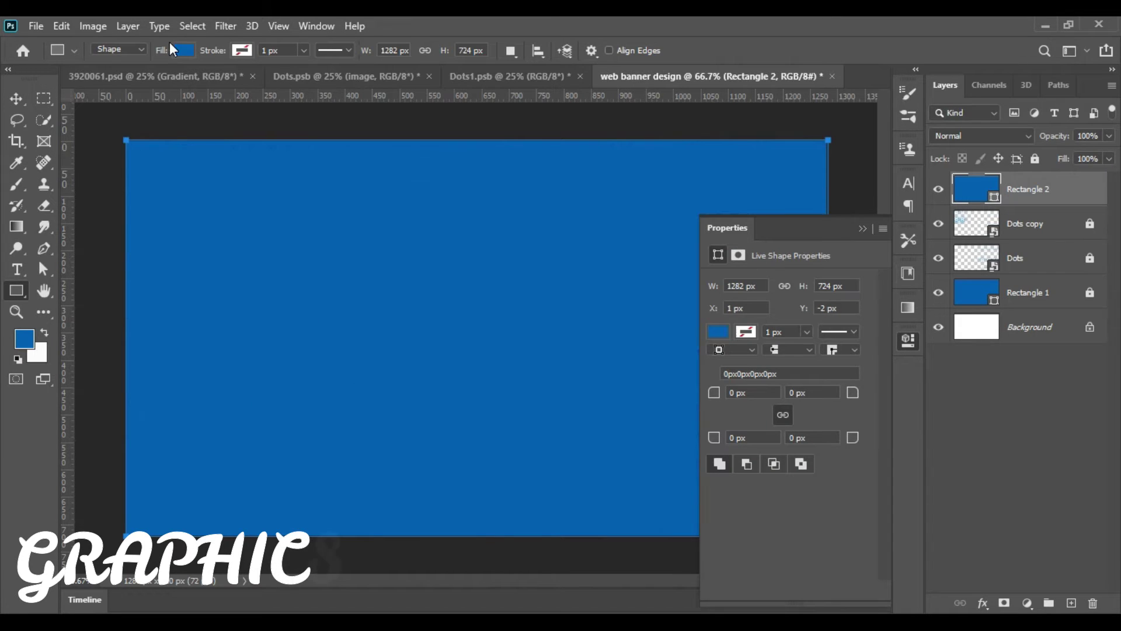
- Give the new Rectangle 2 a gradient fill and adjust its colour stops
left_click(182, 50)
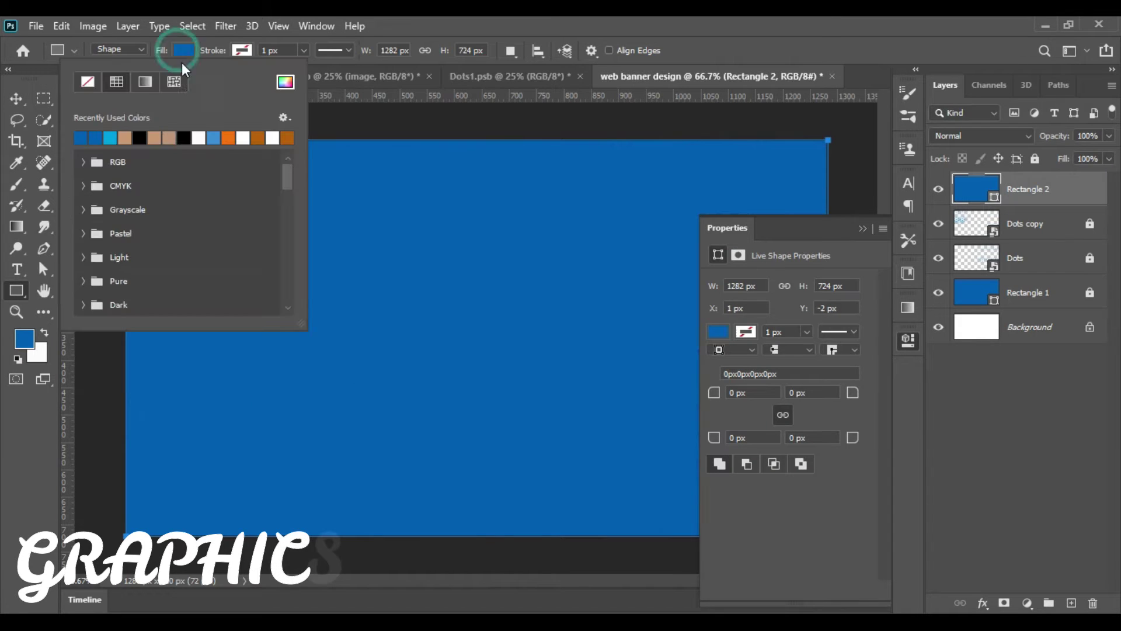
left_click(144, 81)
left_click(104, 139)
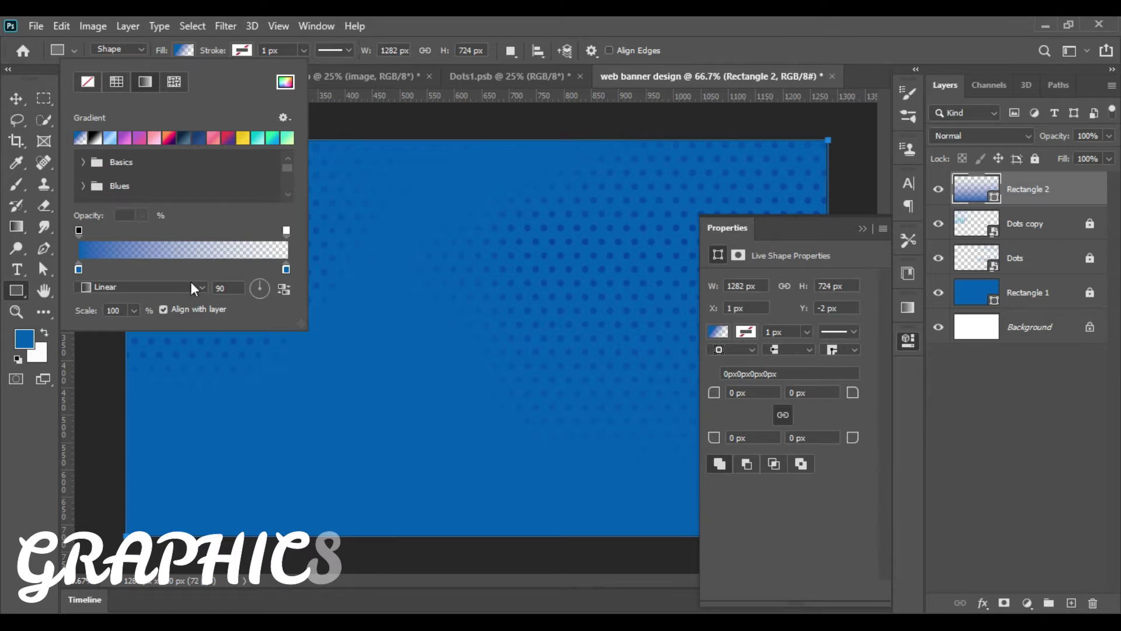
left_click_drag(78, 269, 170, 268)
mouse_move(285, 269)
left_mouse_down()
mouse_move(216, 269)
mouse_move(284, 267)
left_mouse_up()
left_click_drag(169, 268, 76, 266)
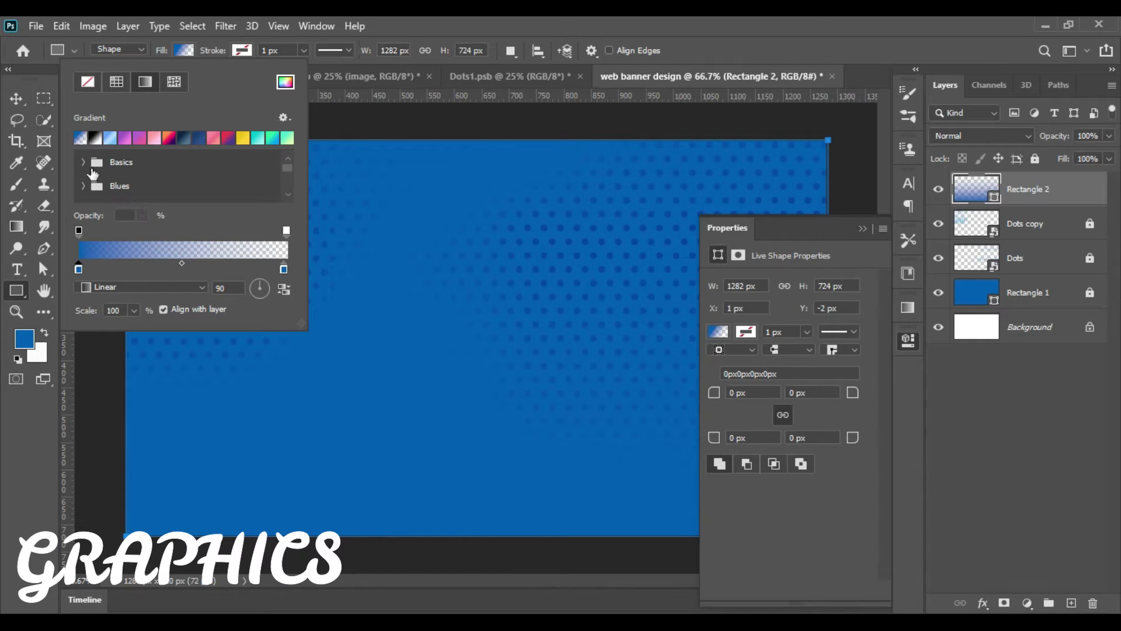
left_click(16, 98)
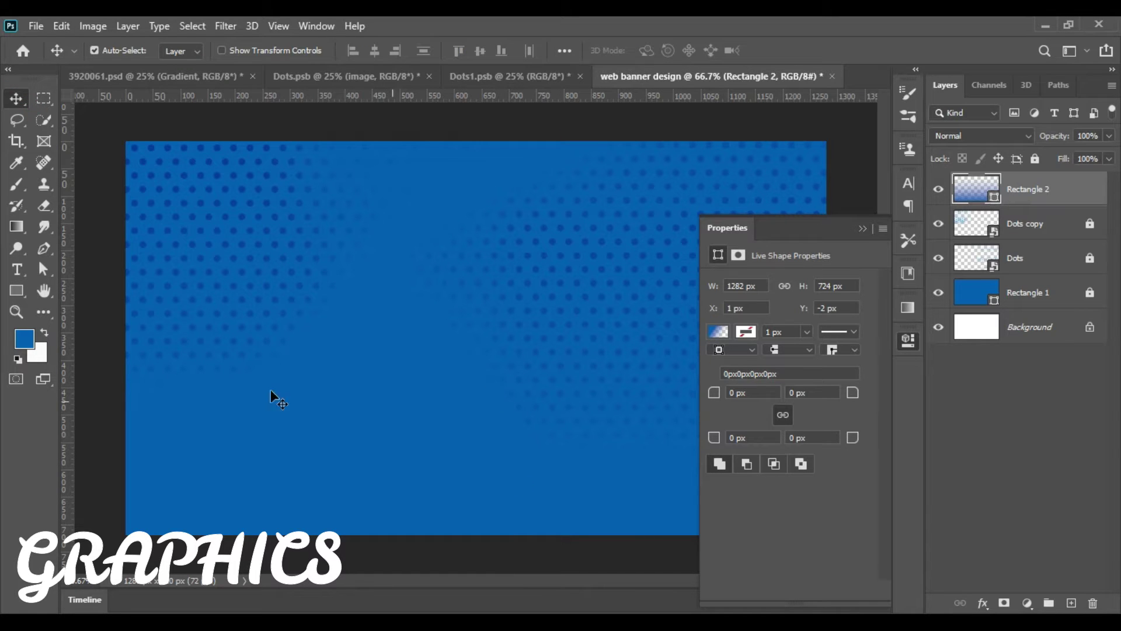
- Add a gradient layer mask to Rectangle 2, then delete the Rectangle 2 layer
key("g")
left_click(1005, 603)
mouse_move(492, 502)
left_mouse_down()
mouse_move(475, 182)
mouse_move(496, 472)
left_mouse_up()
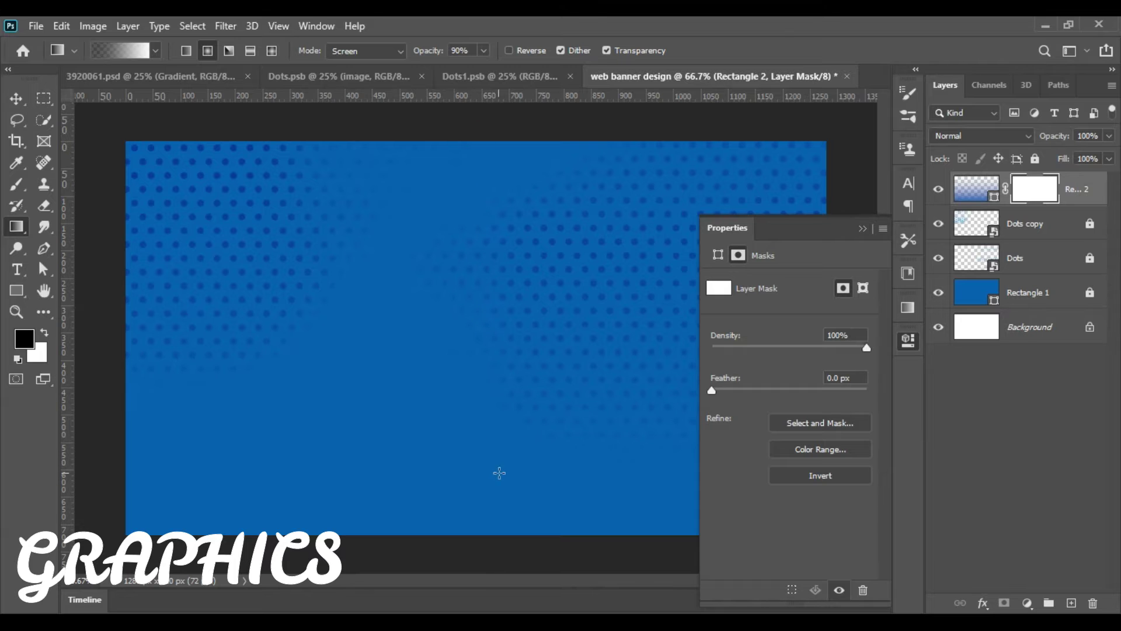
left_click(16, 98)
left_click(862, 228)
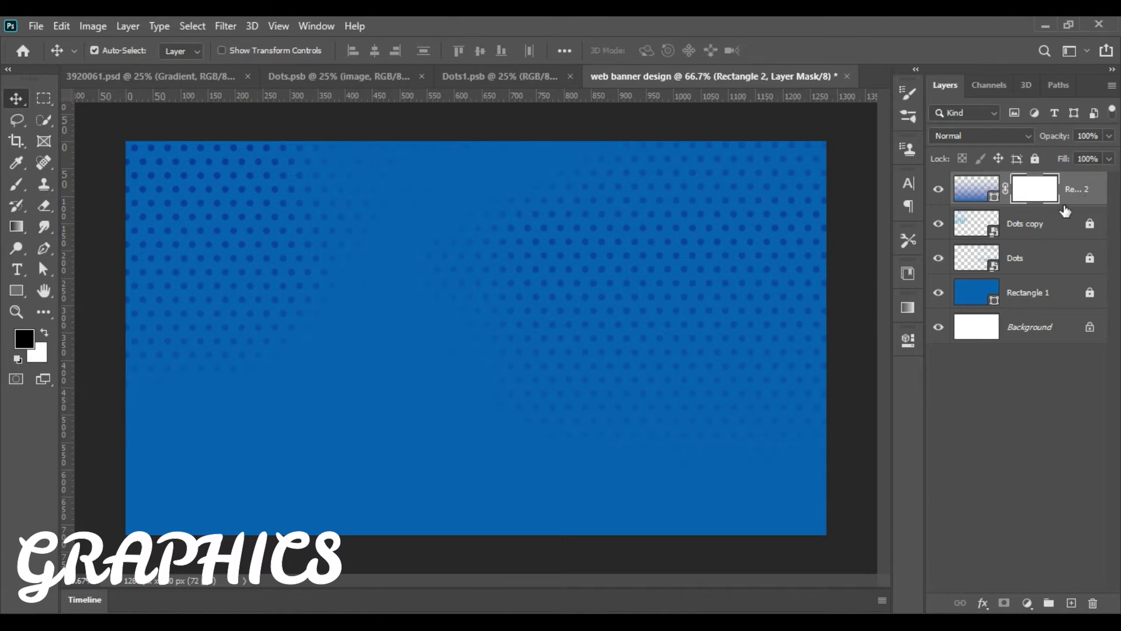
left_click(976, 188)
left_click(1093, 602)
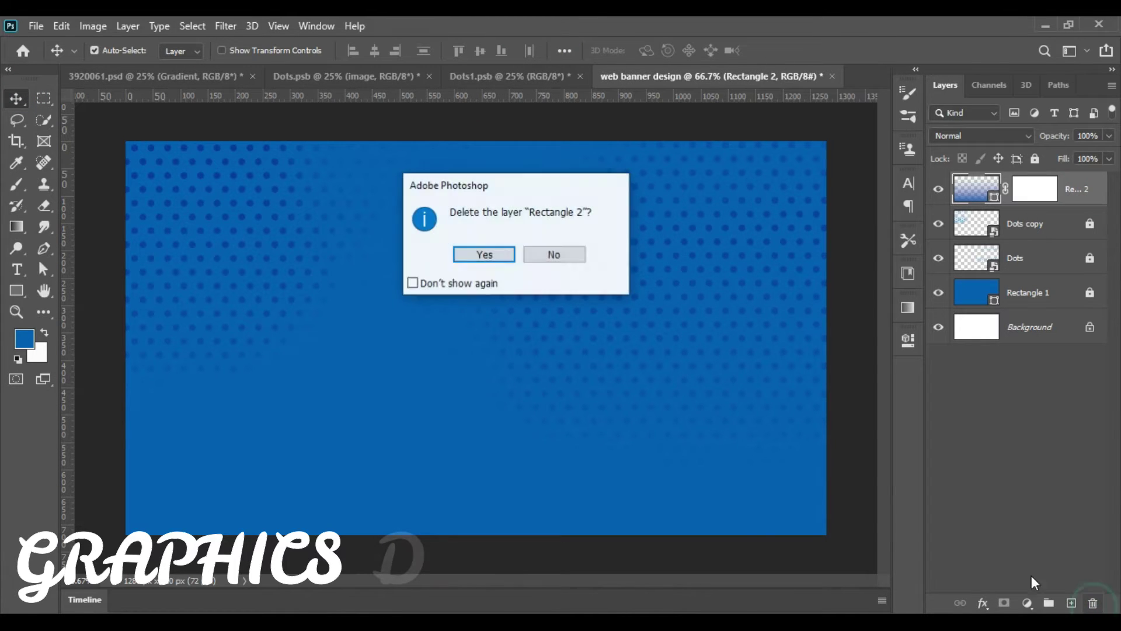
left_click(485, 255)
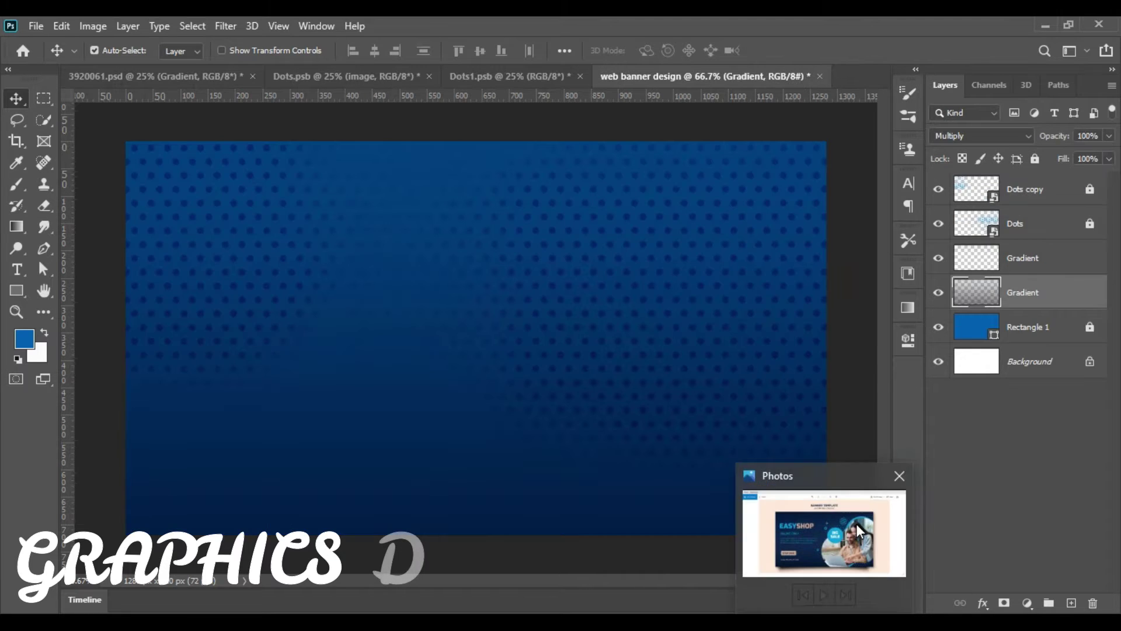
- Check the reference template and move the gradient down about 148 px
left_click(855, 523)
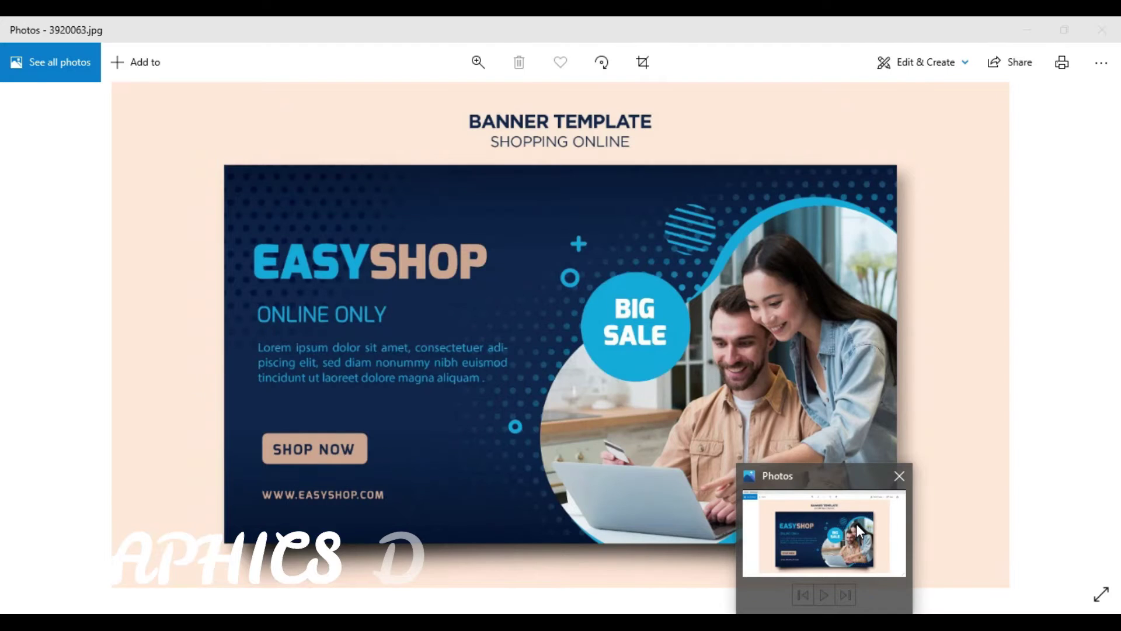
left_click(856, 523)
mouse_move(438, 193)
left_mouse_down()
mouse_move(426, 268)
mouse_move(429, 257)
left_mouse_up()
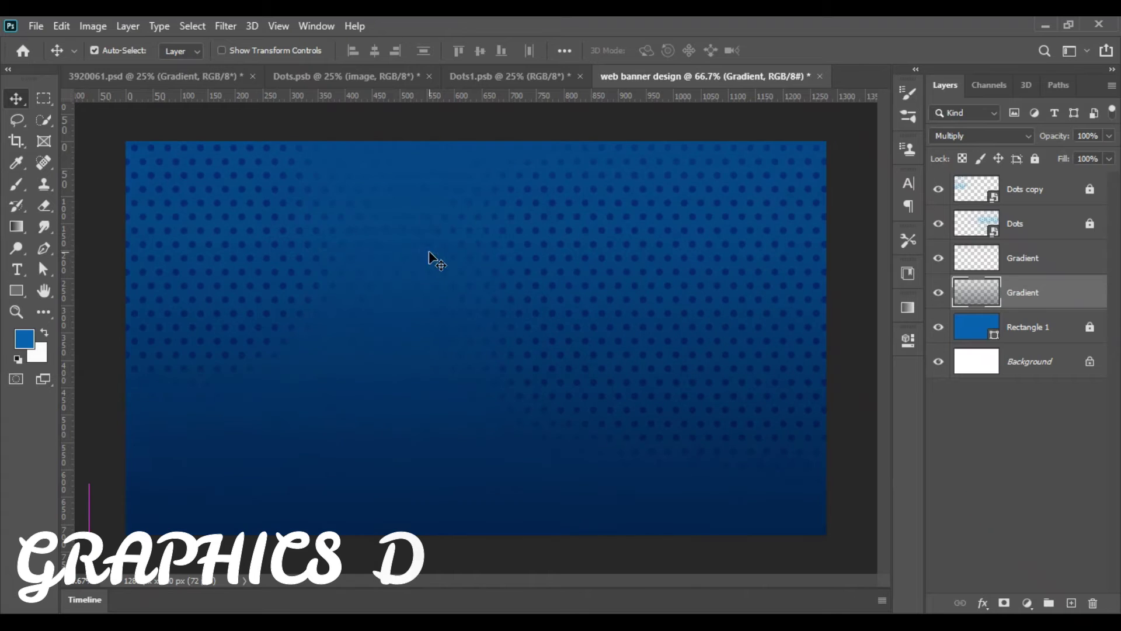
- Shift the lower gradient on the canvas and adjust locks on both Gradient layers
left_click(1047, 257)
left_click(1034, 158)
left_click_drag(463, 388, 391, 316)
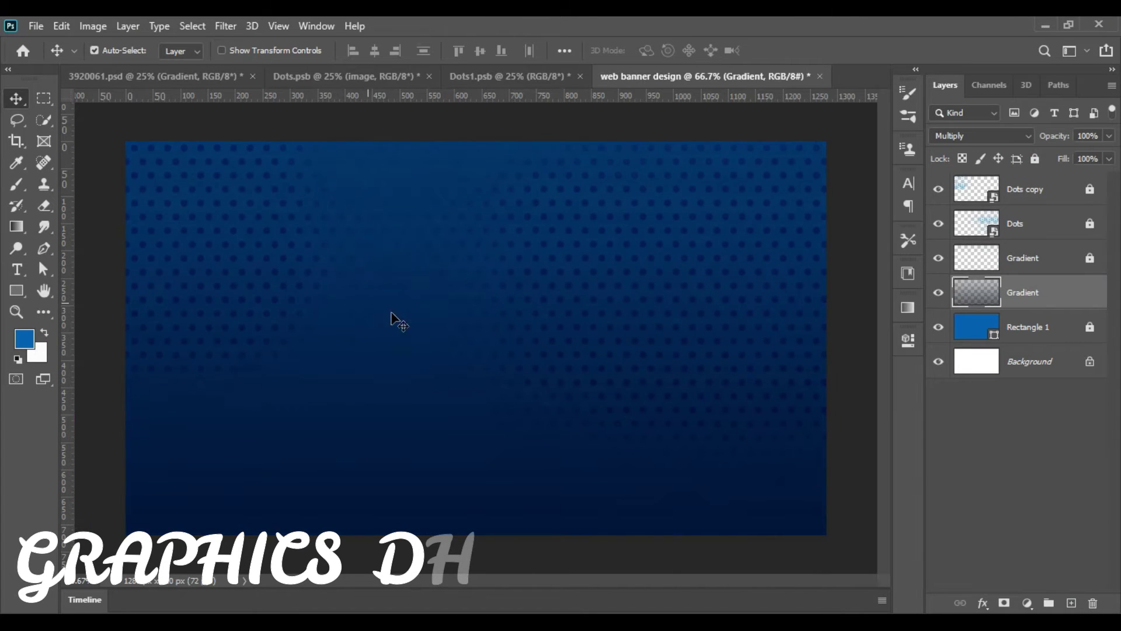
left_click(1054, 258)
left_click(1089, 260)
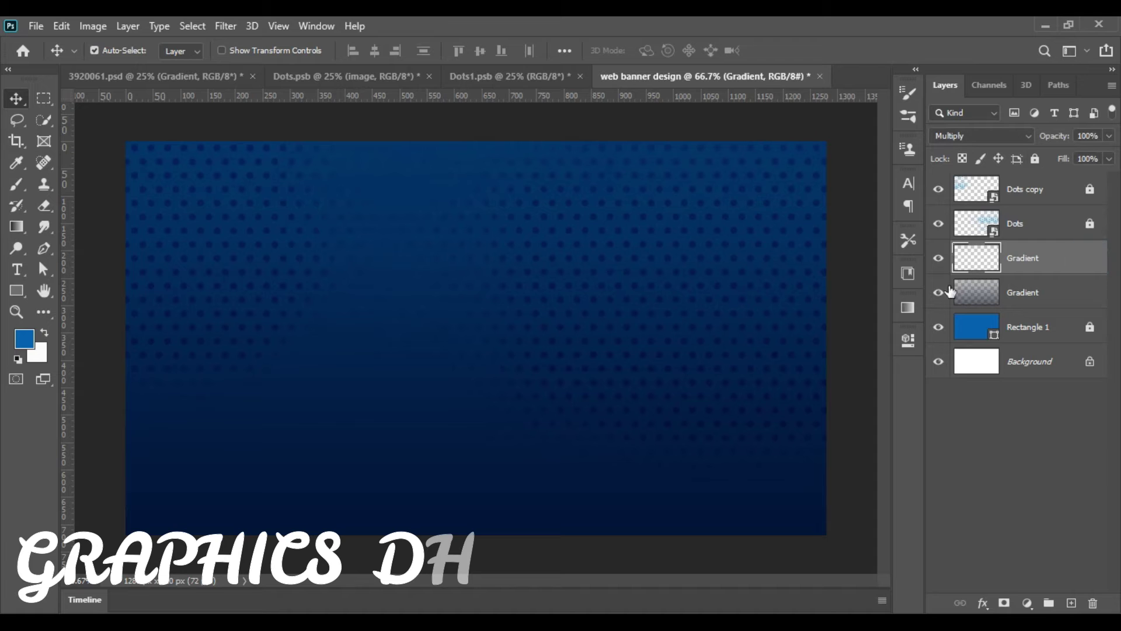
left_click(1054, 292)
- Reposition the upper gradient lower on the canvas and lock it
left_click(1035, 158)
left_click_drag(683, 228, 531, 199)
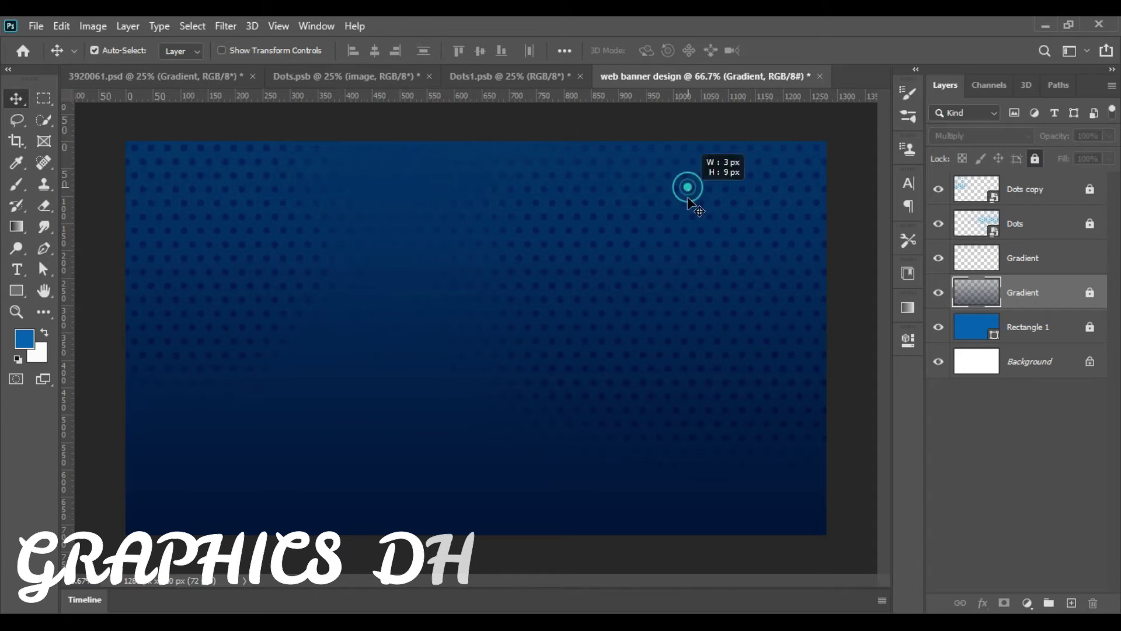
left_click_drag(415, 207, 397, 287)
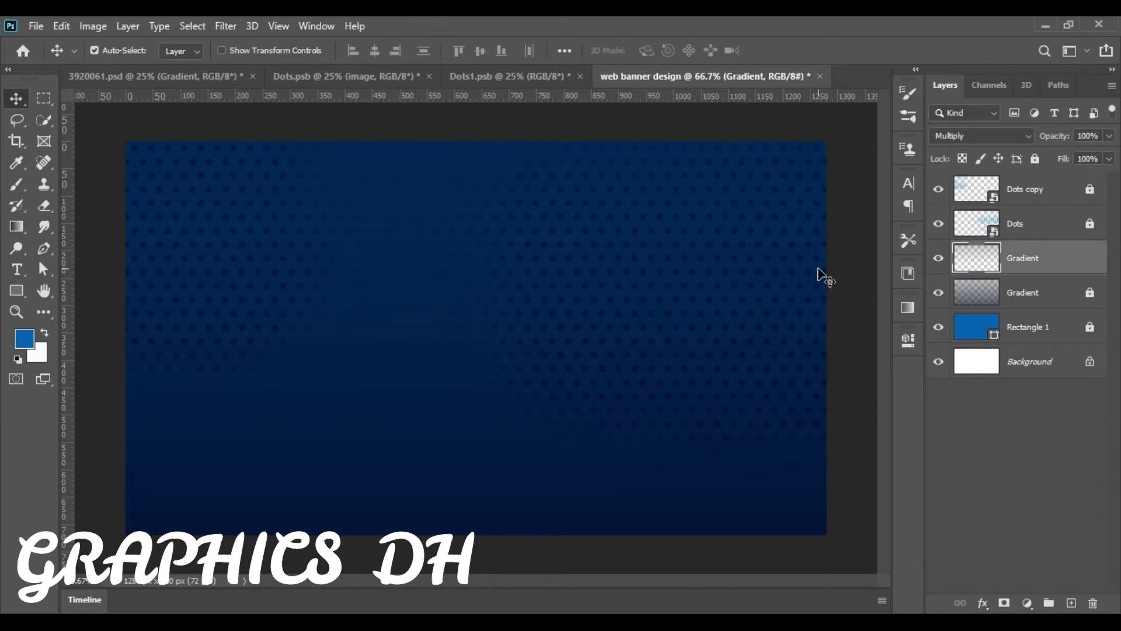
left_click(846, 321)
left_click(1070, 257)
left_click(1035, 158)
left_click(848, 243)
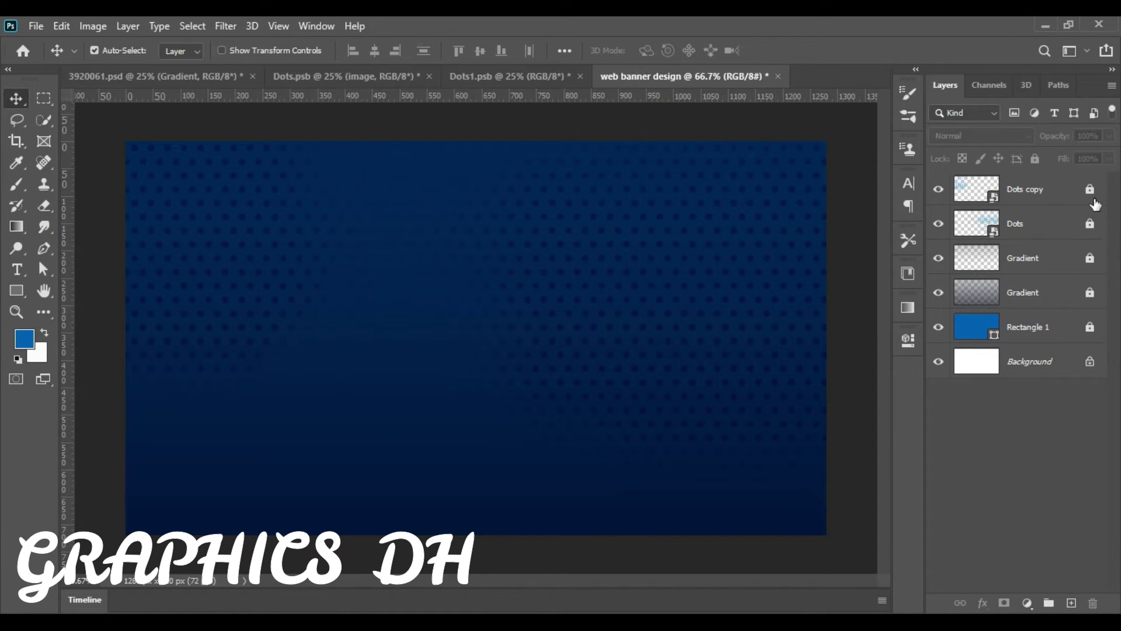
- Group Dots copy through Rectangle 1 into Group 1 and lock the group
left_click(1088, 327)
left_click(1042, 200)
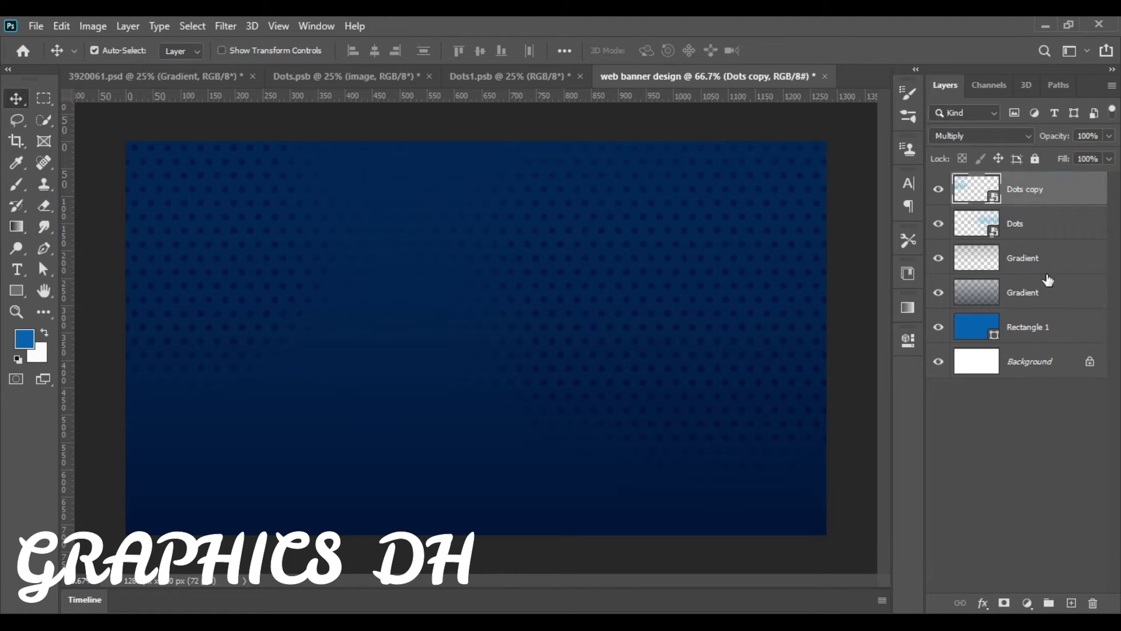
left_click(1030, 346, "shift")
left_click(1049, 602)
left_click(1035, 158)
left_click(608, 288)
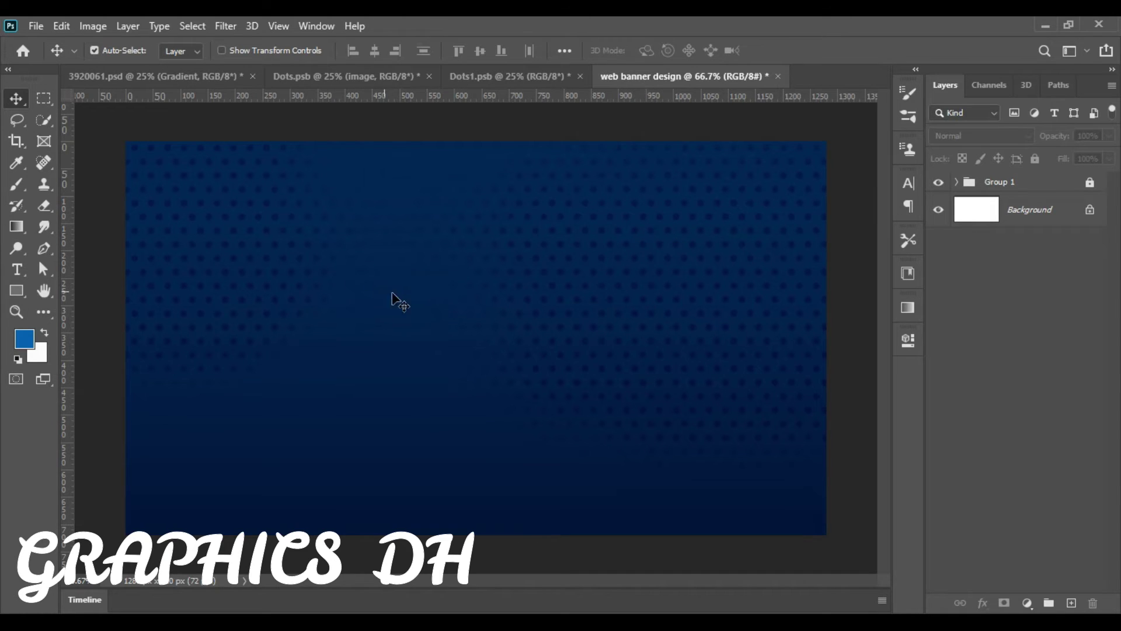
- Bring the shaped couple photo from Dots.psb into the banner and shrink it to about half
left_click(478, 77)
left_click(347, 76)
mouse_move(669, 307)
left_mouse_down()
mouse_move(640, 86)
mouse_move(714, 387)
left_mouse_up()
key("ctrl+t")
left_click_drag(146, 383, 527, 380)
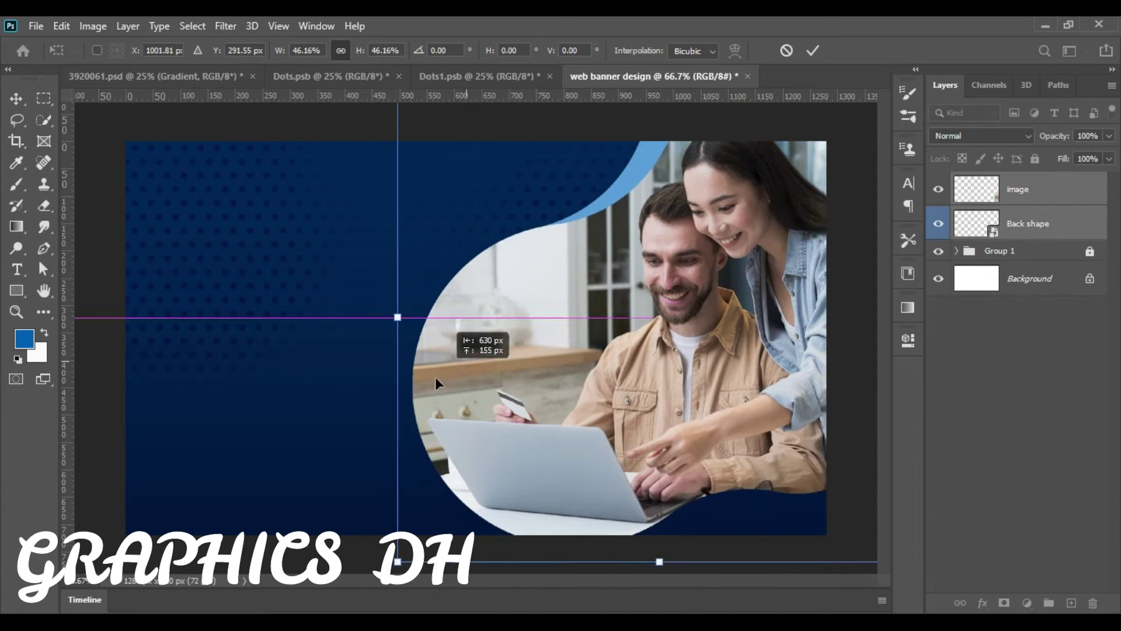
left_click_drag(527, 380, 418, 381)
- Scale the photo to about 32% and set it flush at the lower-right edge
left_click_drag(373, 325, 569, 346)
left_click_drag(723, 345, 685, 412)
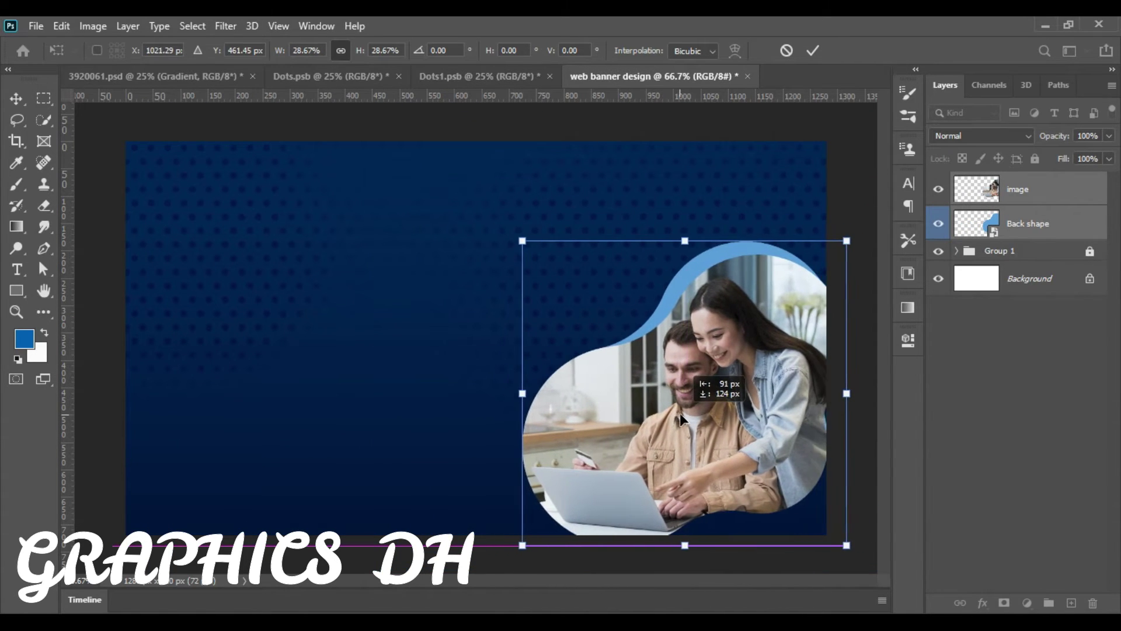
left_click_drag(686, 412, 684, 413)
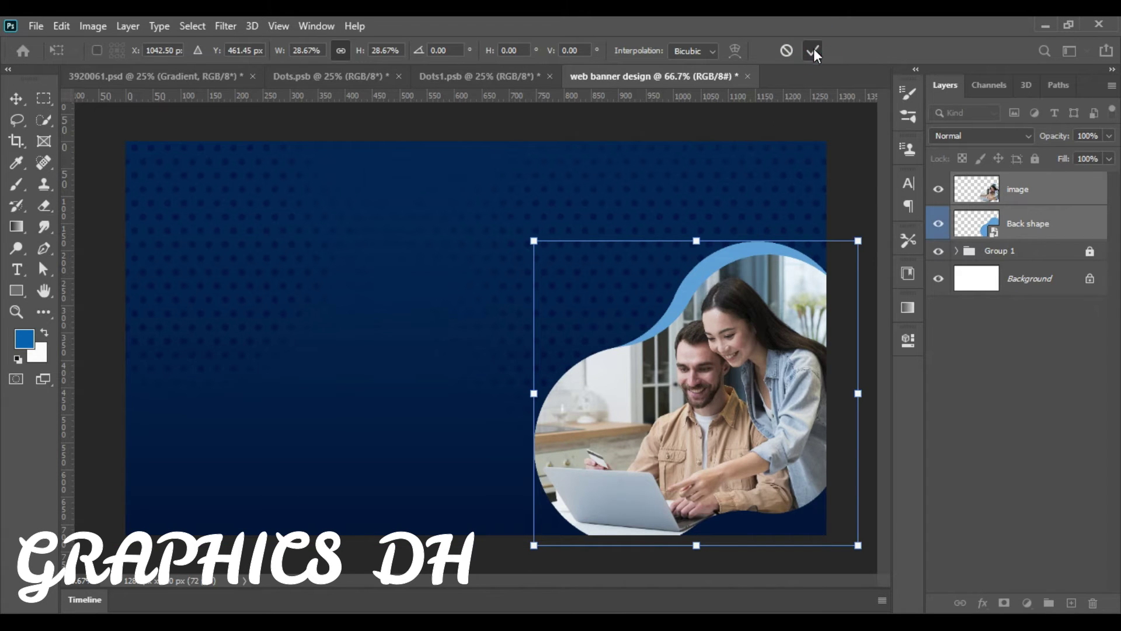
left_click_drag(696, 241, 694, 200)
left_click_drag(778, 318, 762, 318)
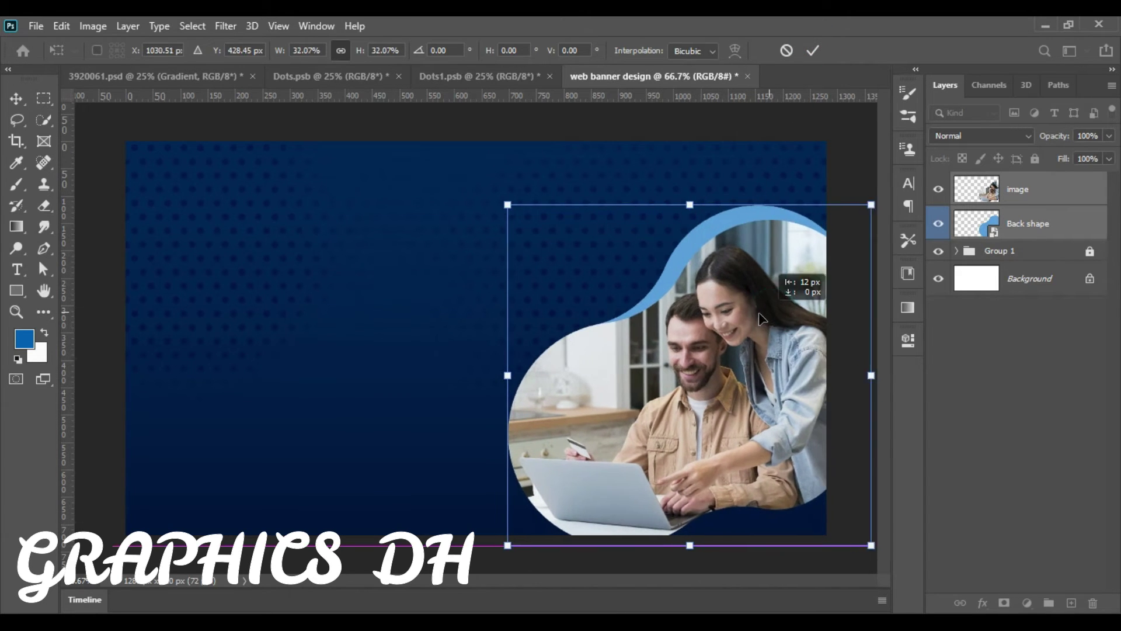
left_click(814, 51)
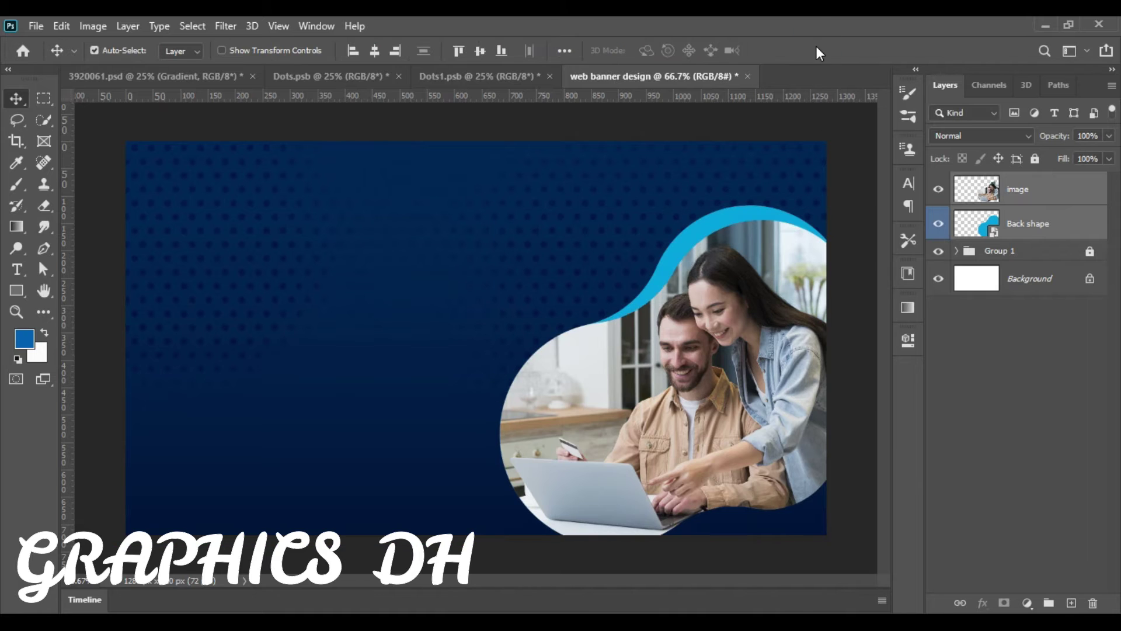
left_click(957, 251)
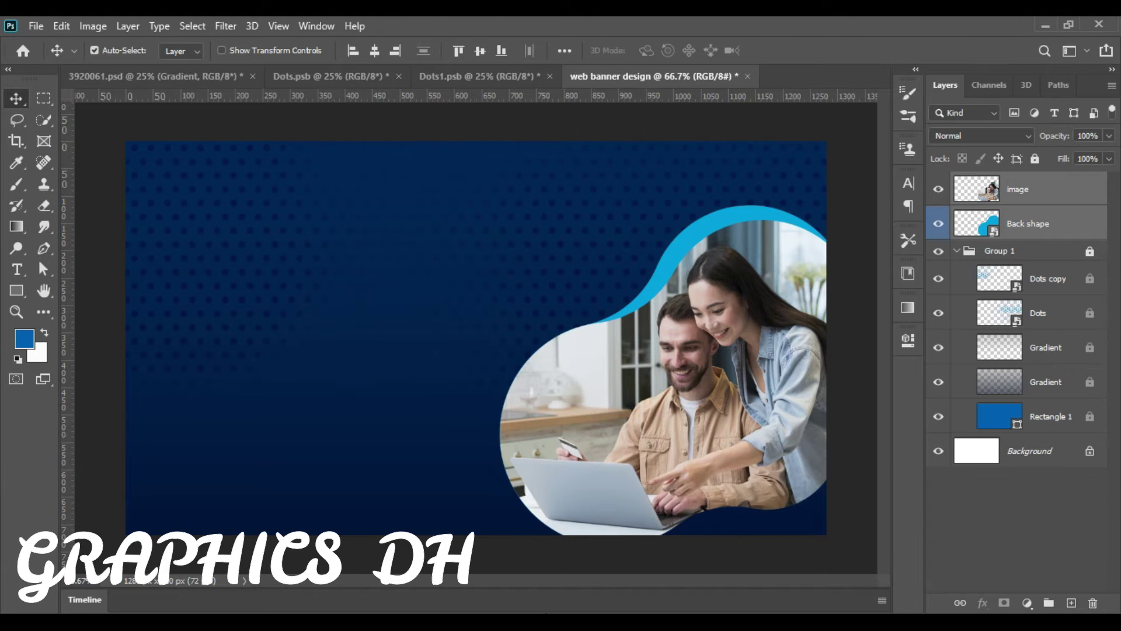
left_click(857, 157)
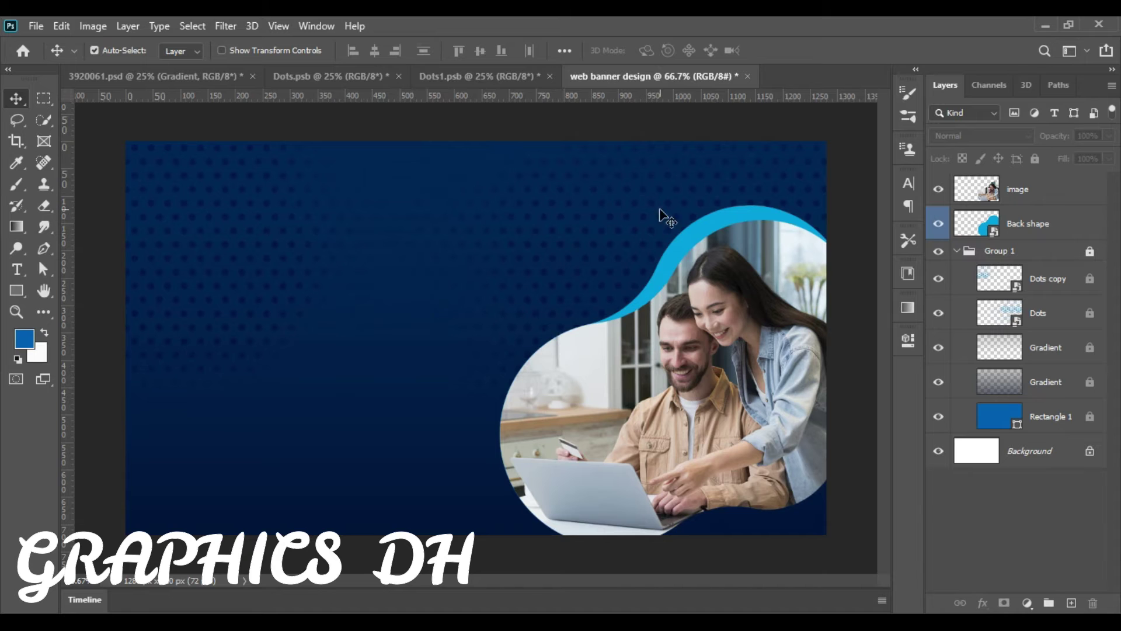
- Place the blue BIG SALE circle over the photo at about one-third size, and paste the striped circle
left_click(155, 76)
mouse_move(368, 321)
left_mouse_down()
mouse_move(632, 95)
mouse_move(607, 332)
left_mouse_up()
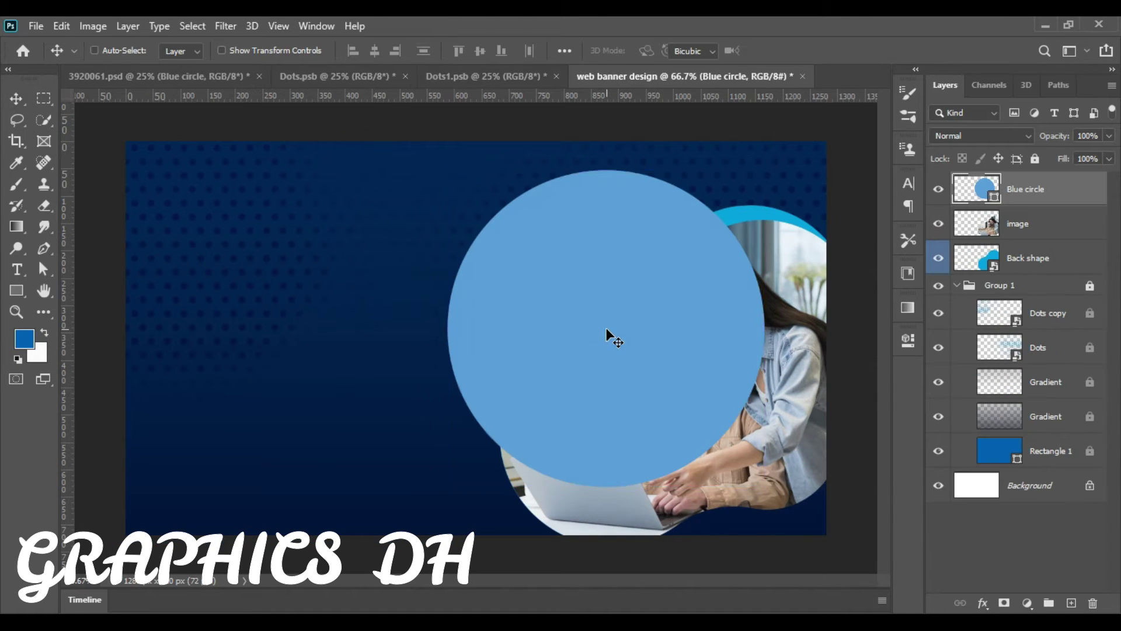
key("ctrl+t")
left_click_drag(447, 169, 662, 384)
mouse_move(708, 451)
left_mouse_down()
mouse_move(601, 298)
mouse_move(604, 310)
mouse_move(590, 314)
left_mouse_up()
left_click(812, 50)
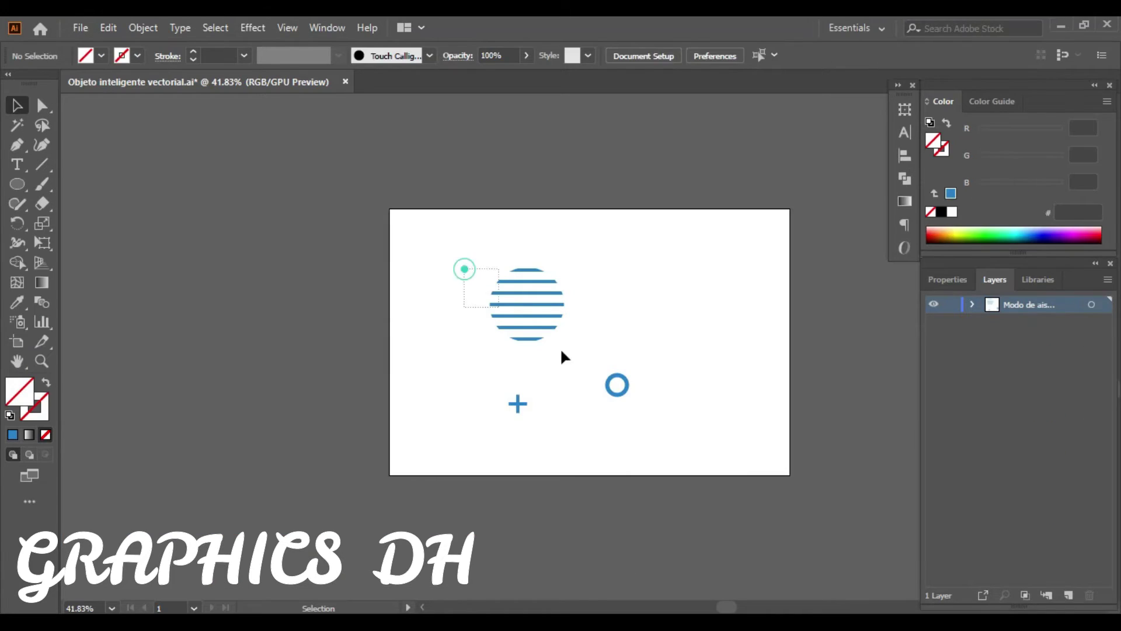
left_click_drag(532, 312, 463, 301)
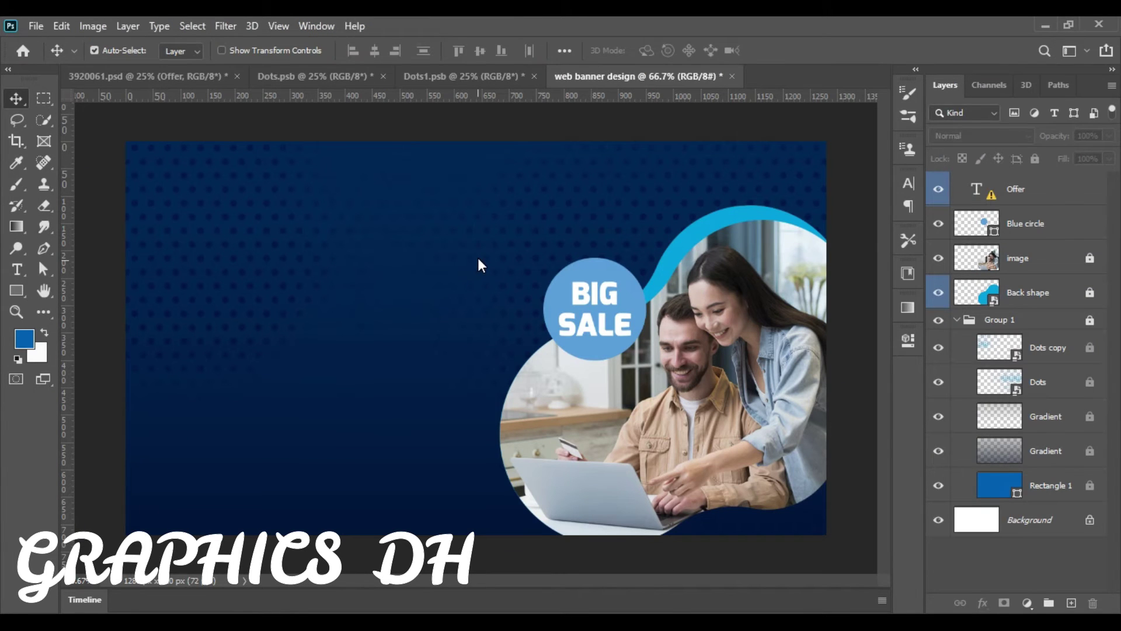
key("ctrl+v")
- Tilt the striped circle about 19°, shrink it slightly, and raise it near the top edge
left_click_drag(478, 259, 659, 187)
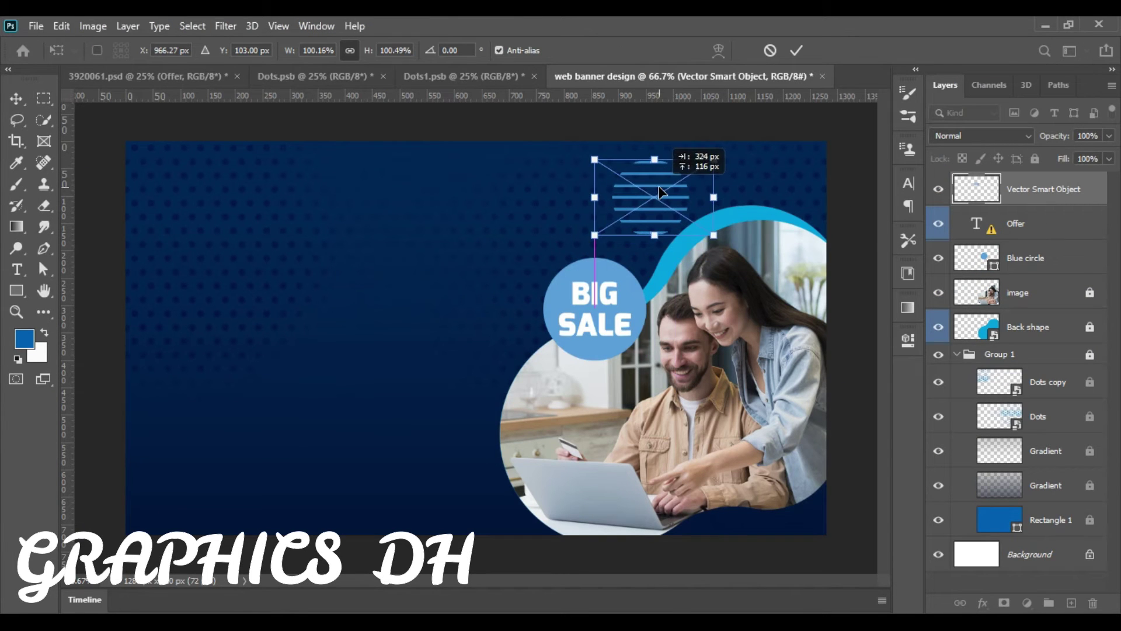
left_click_drag(588, 153, 614, 143)
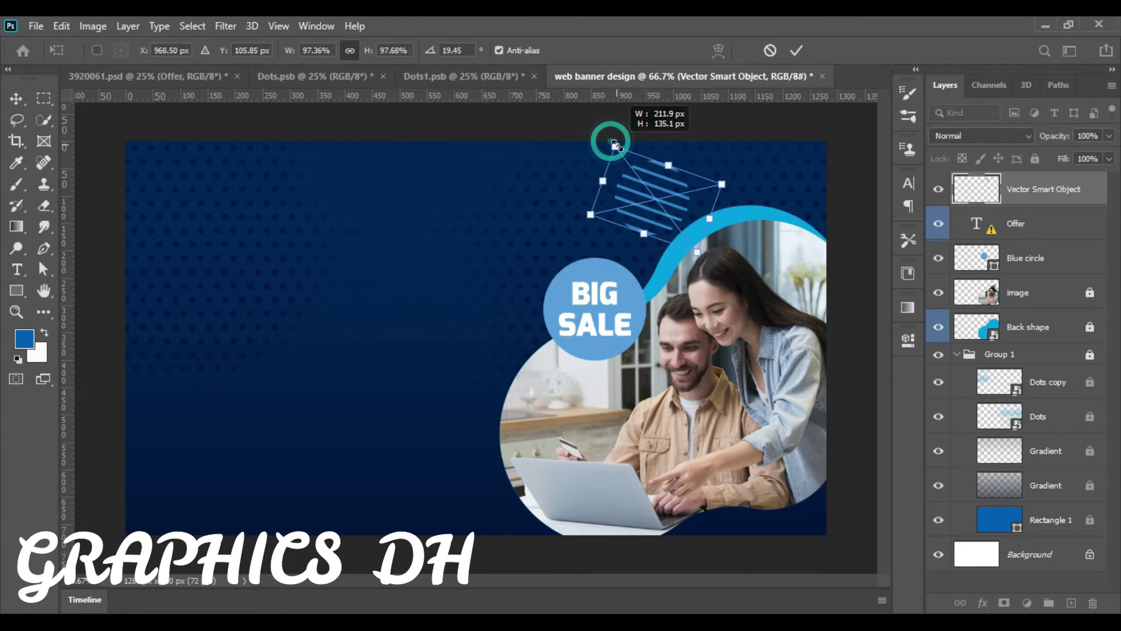
left_click(795, 51)
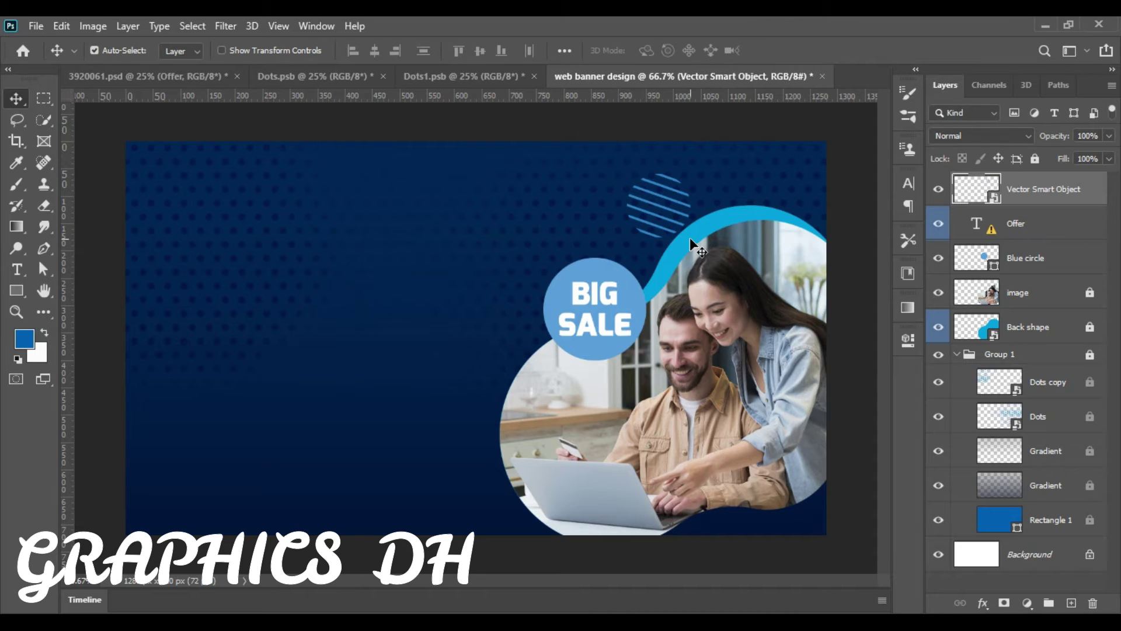
left_click_drag(672, 209, 678, 193)
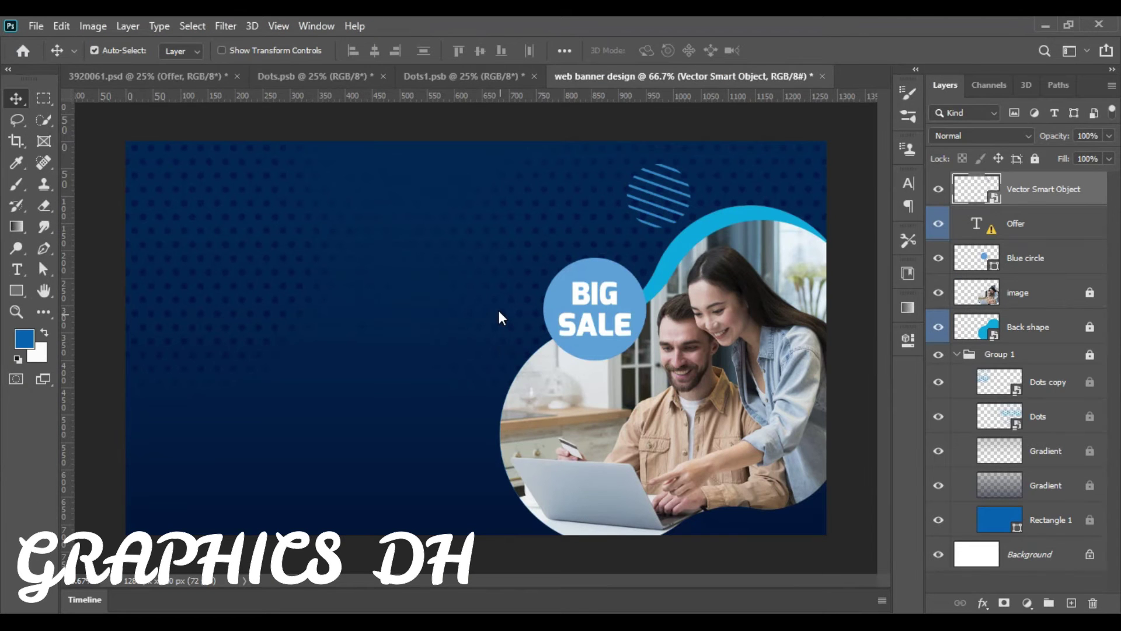
- Place two small blue rings beside BIG SALE and drag the Illustrator plus shape into the banner
mouse_move(577, 570)
left_mouse_down()
mouse_move(497, 307)
mouse_move(504, 326)
mouse_move(424, 470)
mouse_move(463, 408)
left_mouse_up()
key("Return")
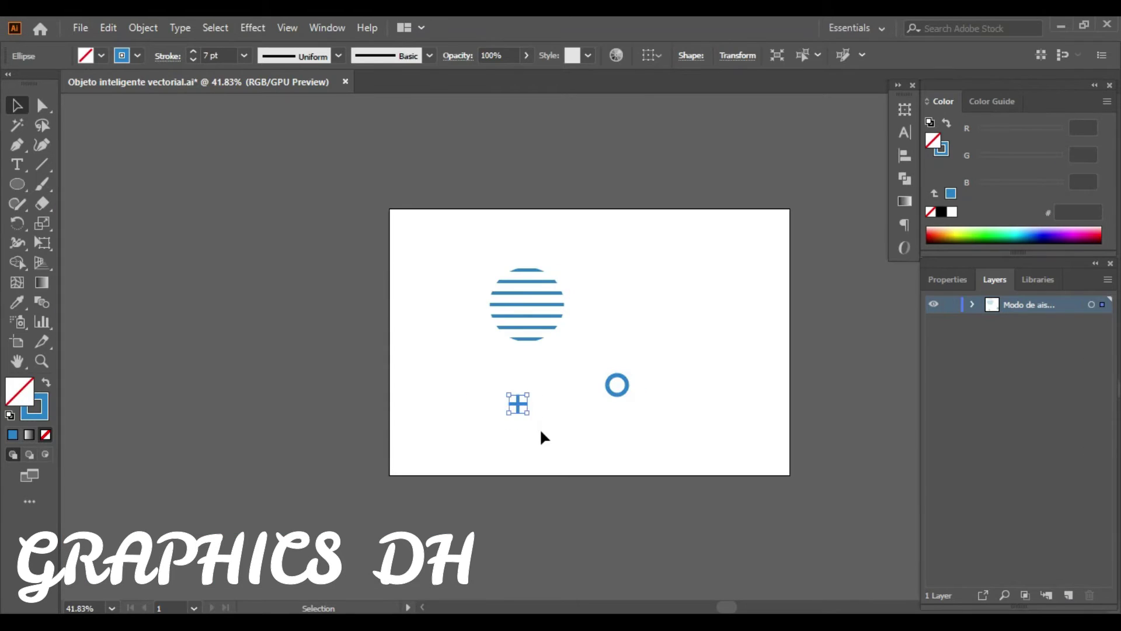
key("a")
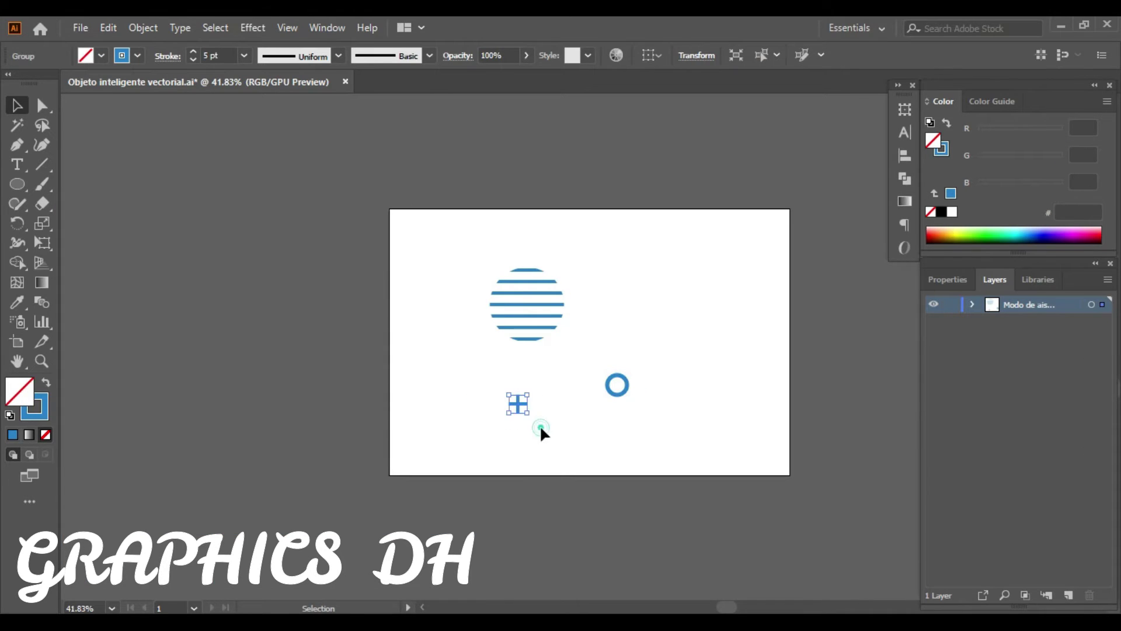
left_click(541, 429)
left_click_drag(516, 400, 553, 570)
left_click_drag(503, 268, 502, 265)
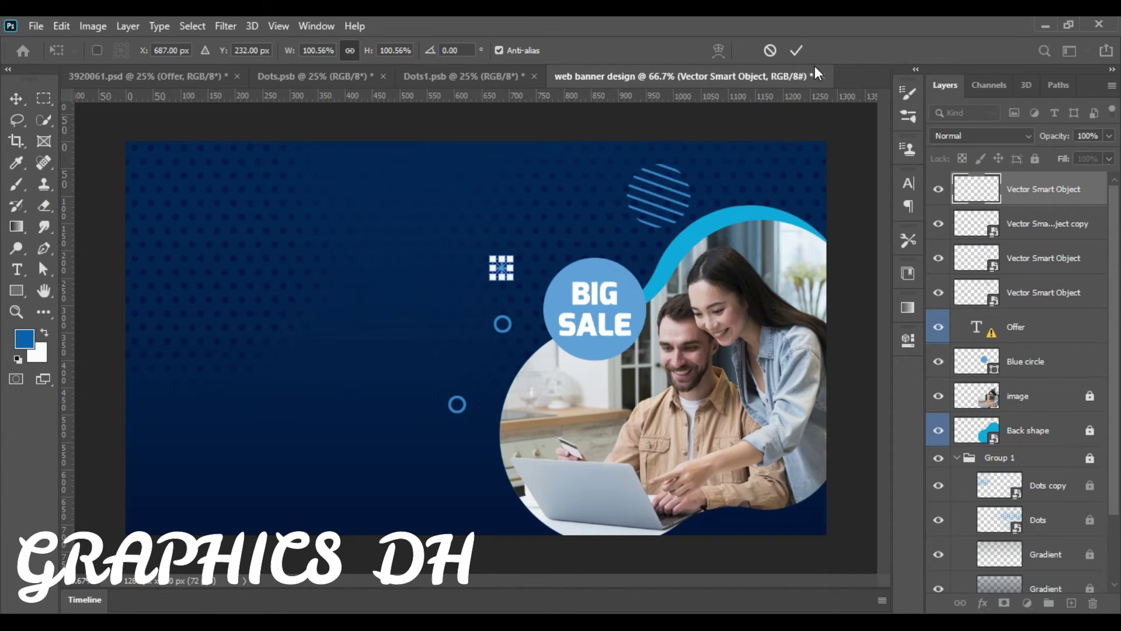
- Commit the plus shape and move it just left of the BIG SALE circle
left_click(797, 50)
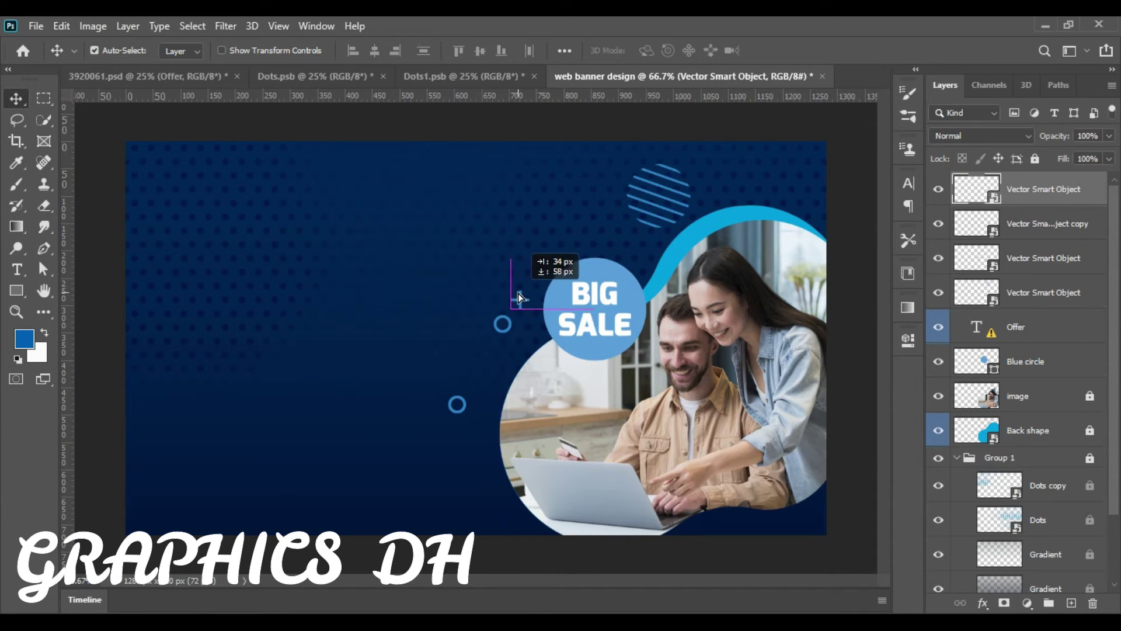
left_click_drag(511, 286, 506, 286)
left_click(528, 207)
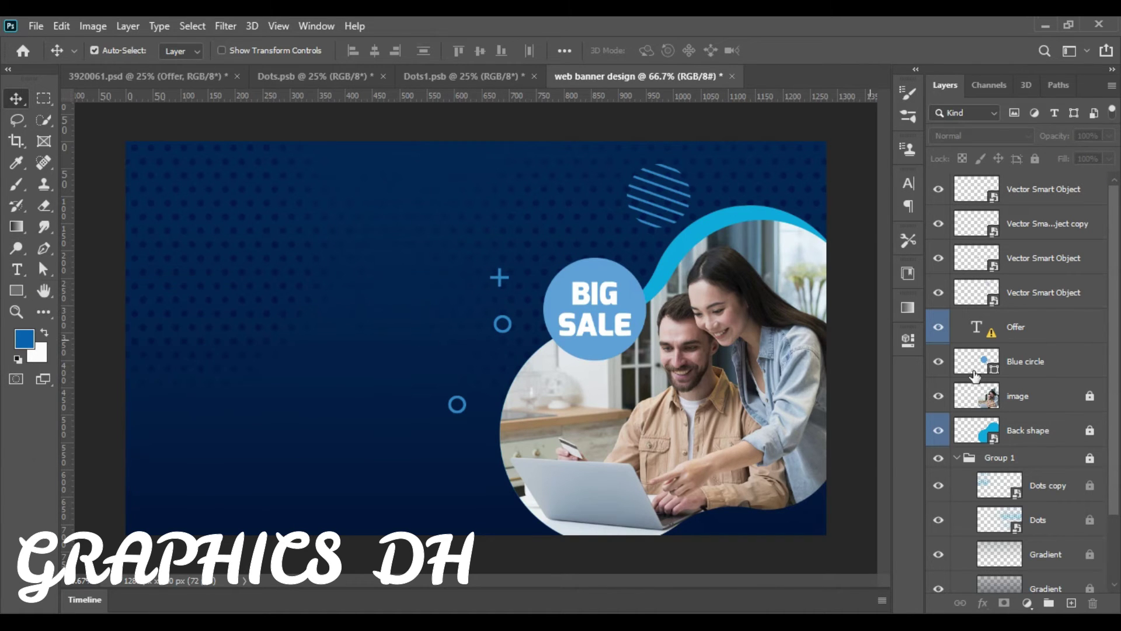
- Group the layers from the top vector object down to Back shape into Group 2 and lock it
left_click(1031, 198)
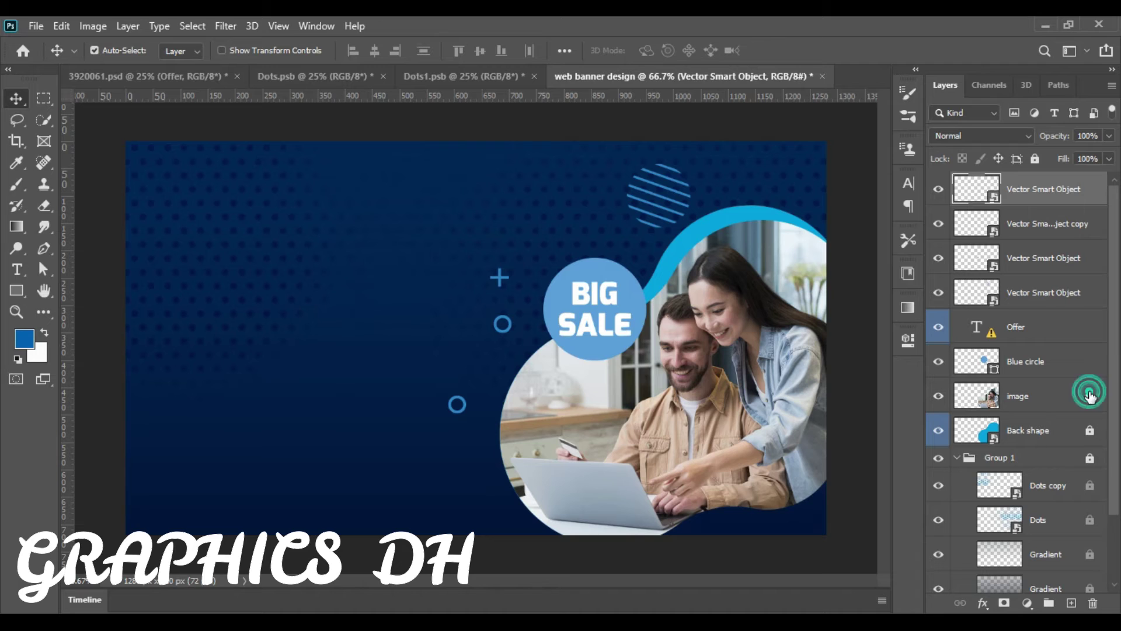
left_click(1029, 439, "shift")
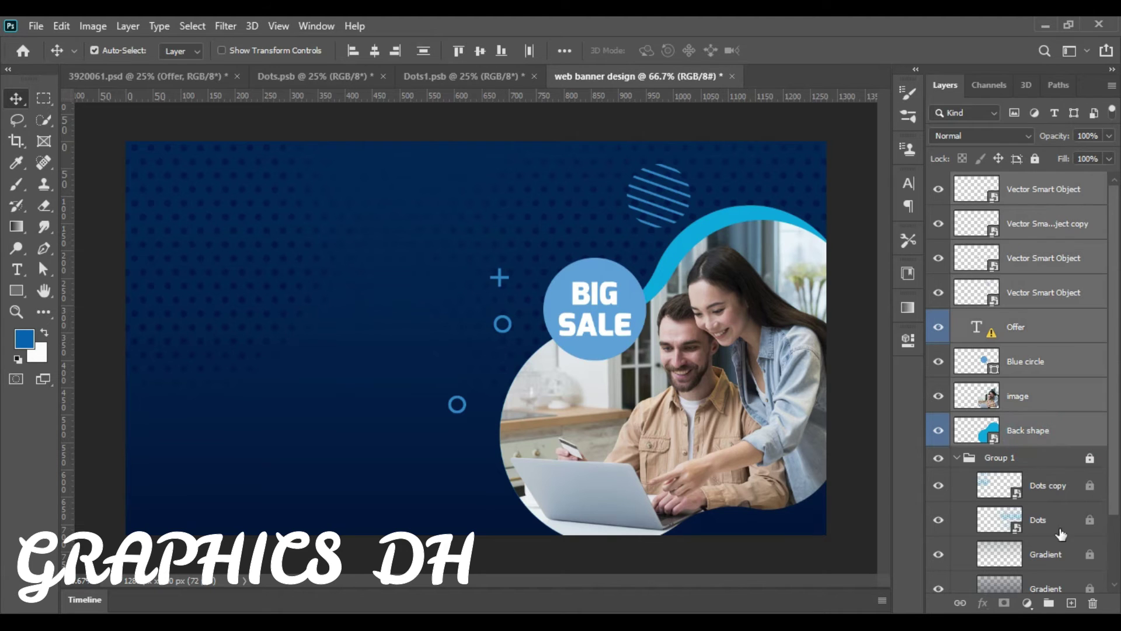
left_click(1048, 602)
left_click(956, 202)
left_click(1034, 158)
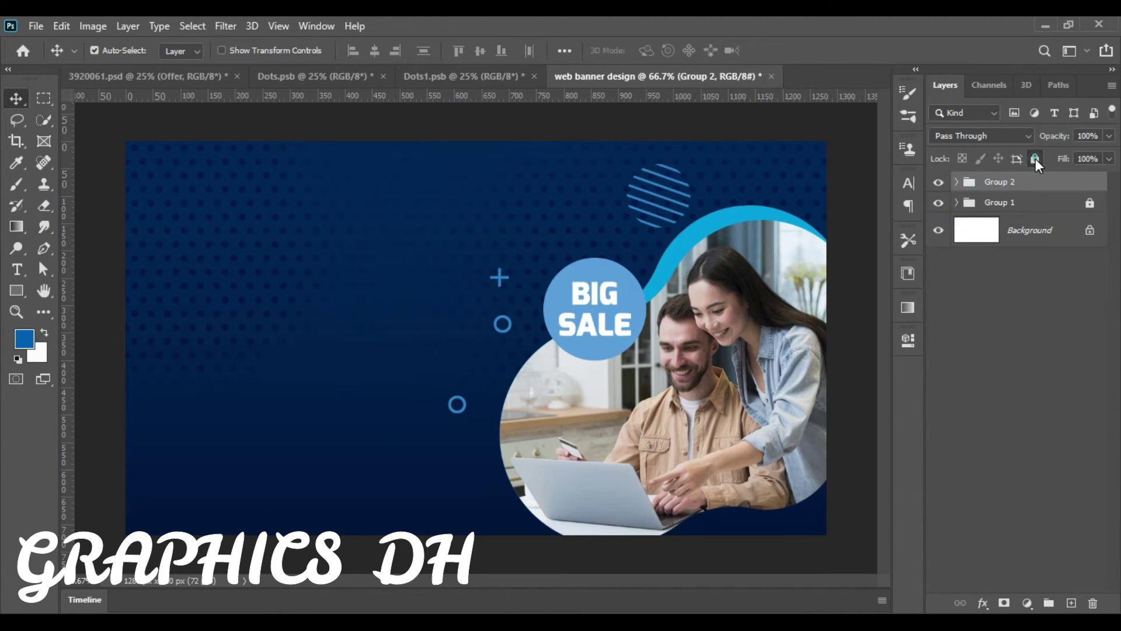
left_click(995, 370)
- Type the EASY SHOP headline at the banner's upper left
left_click(17, 269)
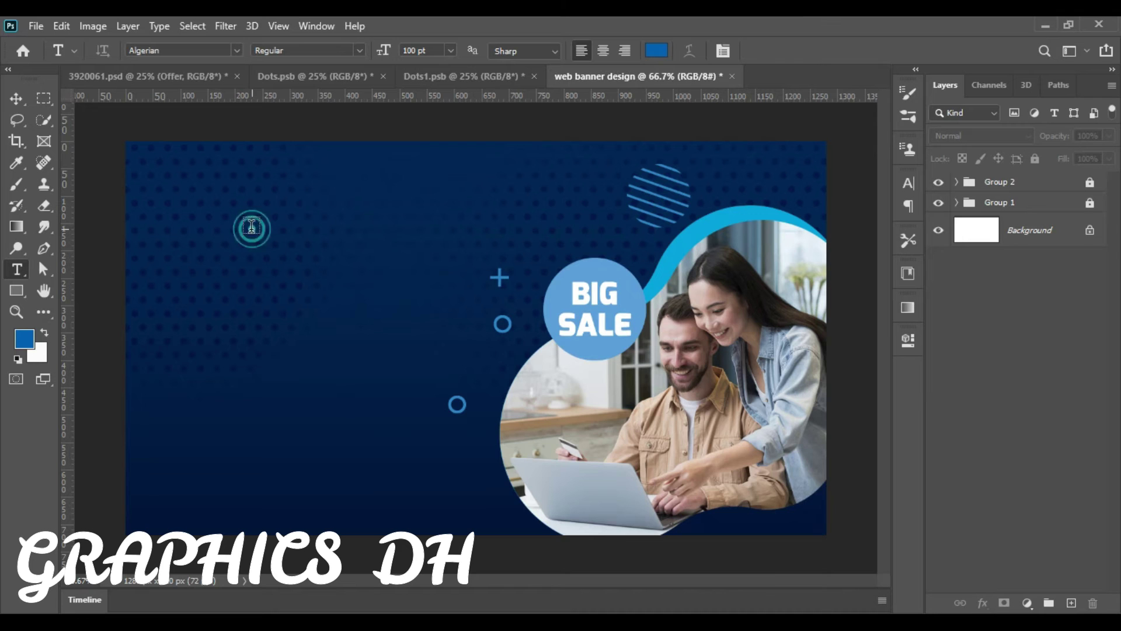
left_click(251, 228)
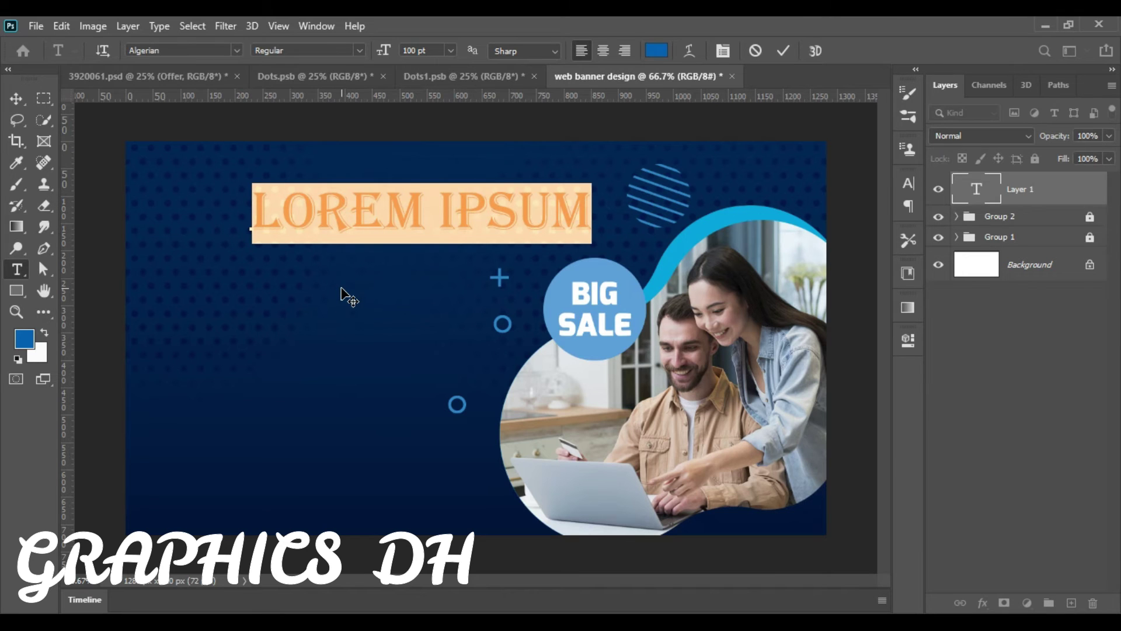
type("EASY S")
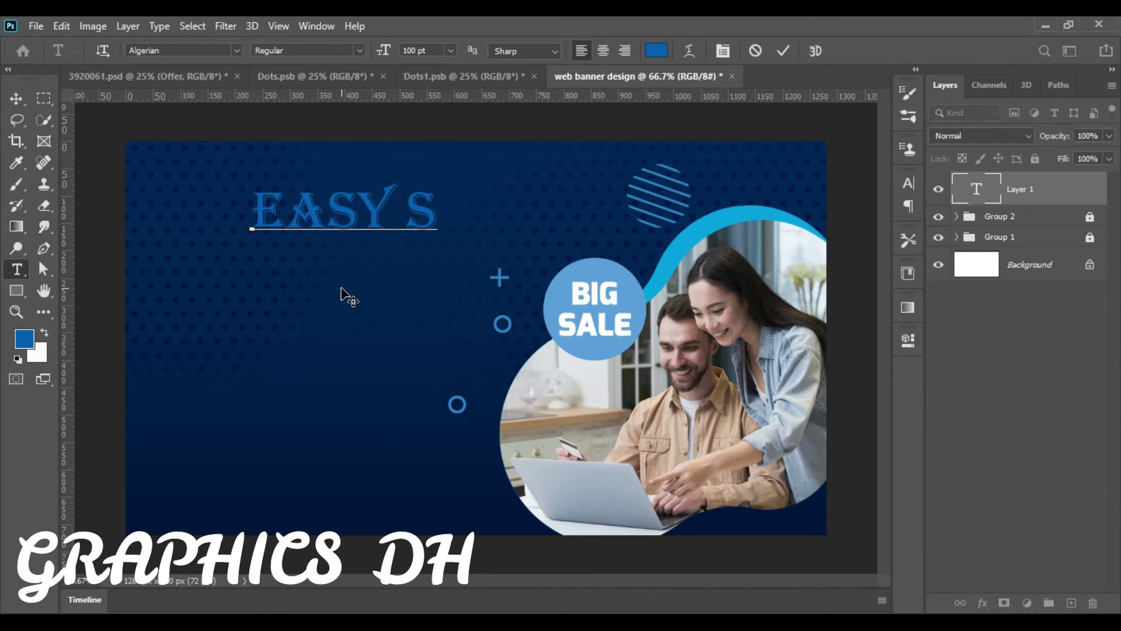
type("HOP")
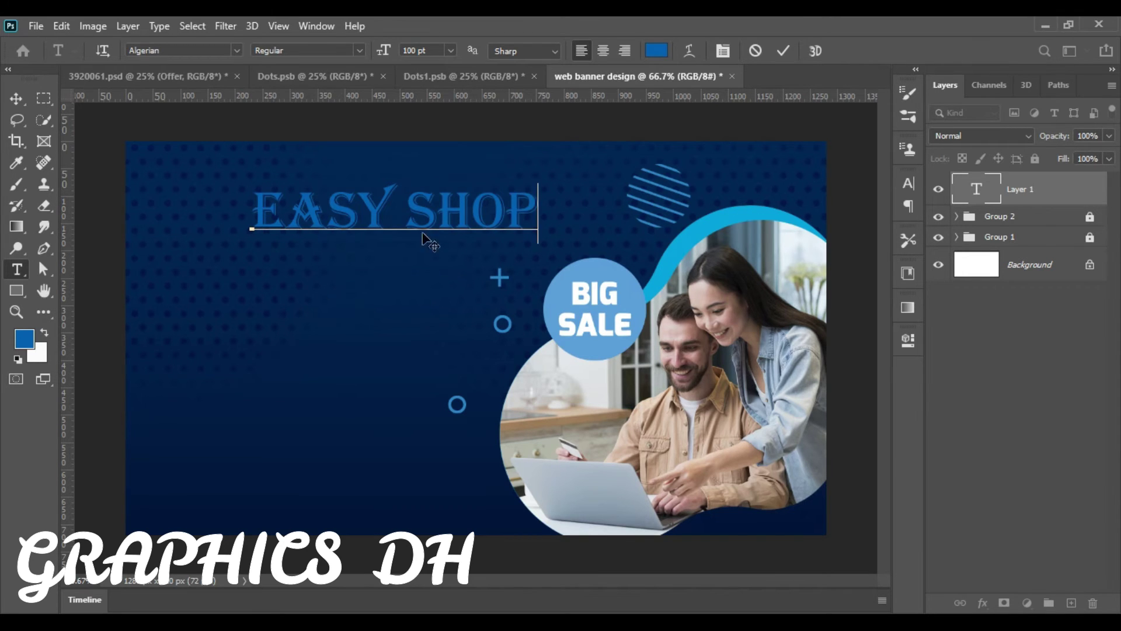
- Recolour SHOP orange #d08b54 and shift the headline left and down
left_click_drag(408, 210, 550, 210)
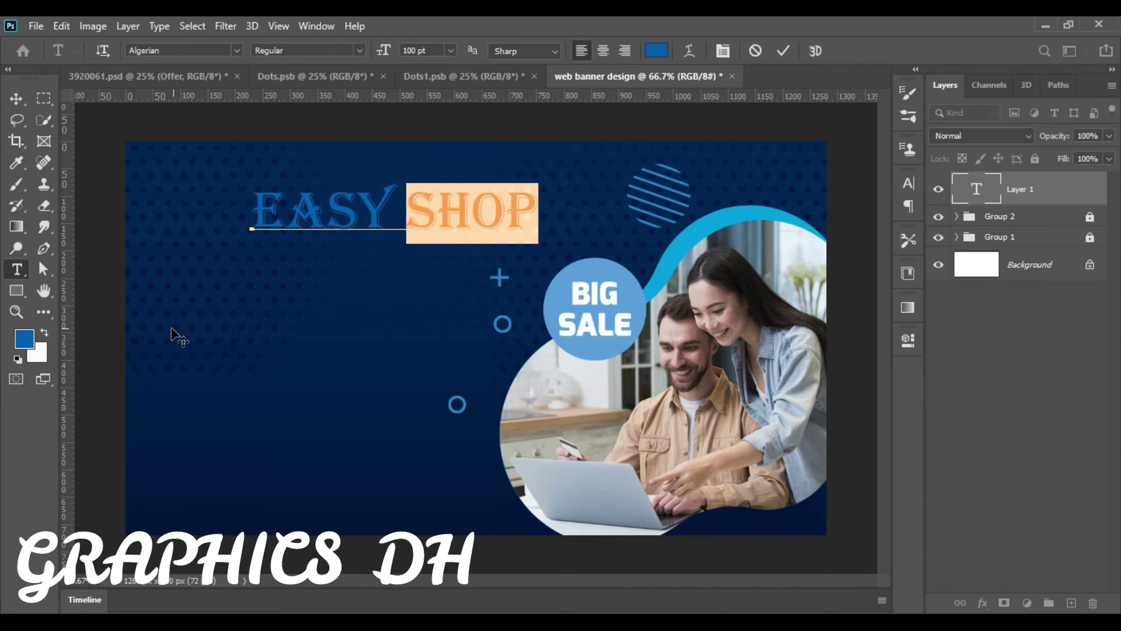
left_click(656, 51)
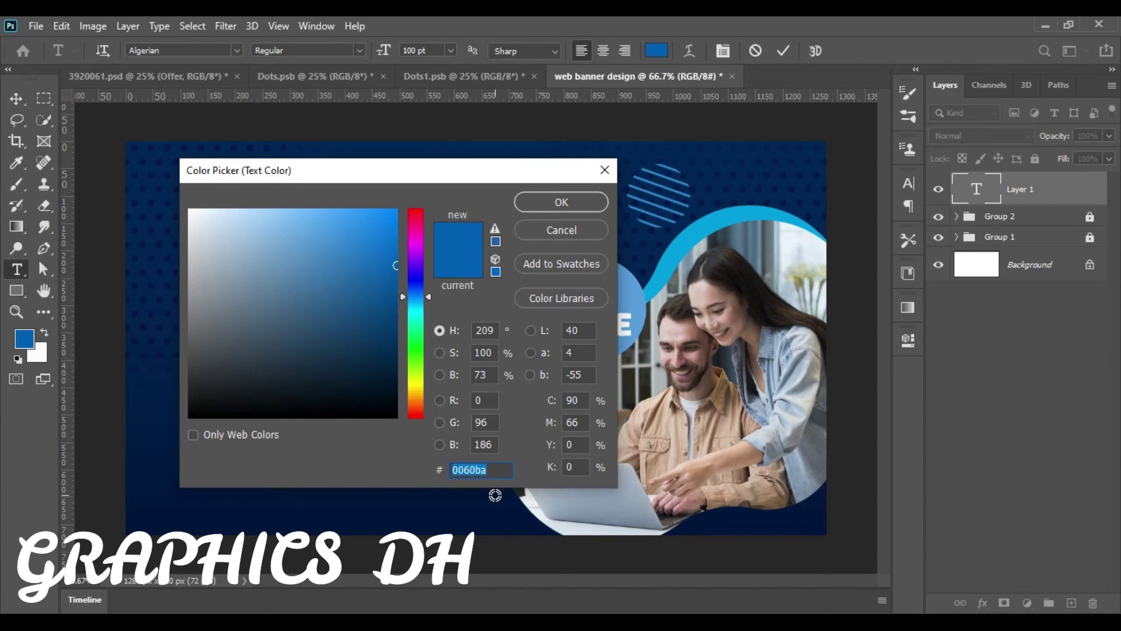
type("c5a78f")
left_click_drag(269, 257, 313, 247)
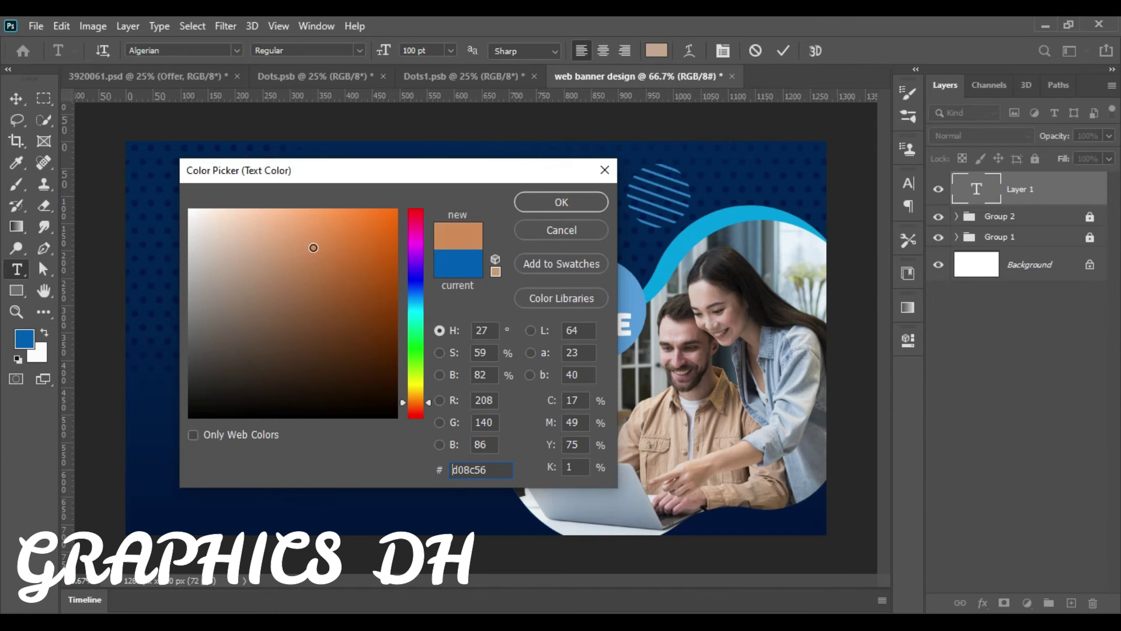
right_click(486, 473)
left_click(540, 296)
left_click(560, 200)
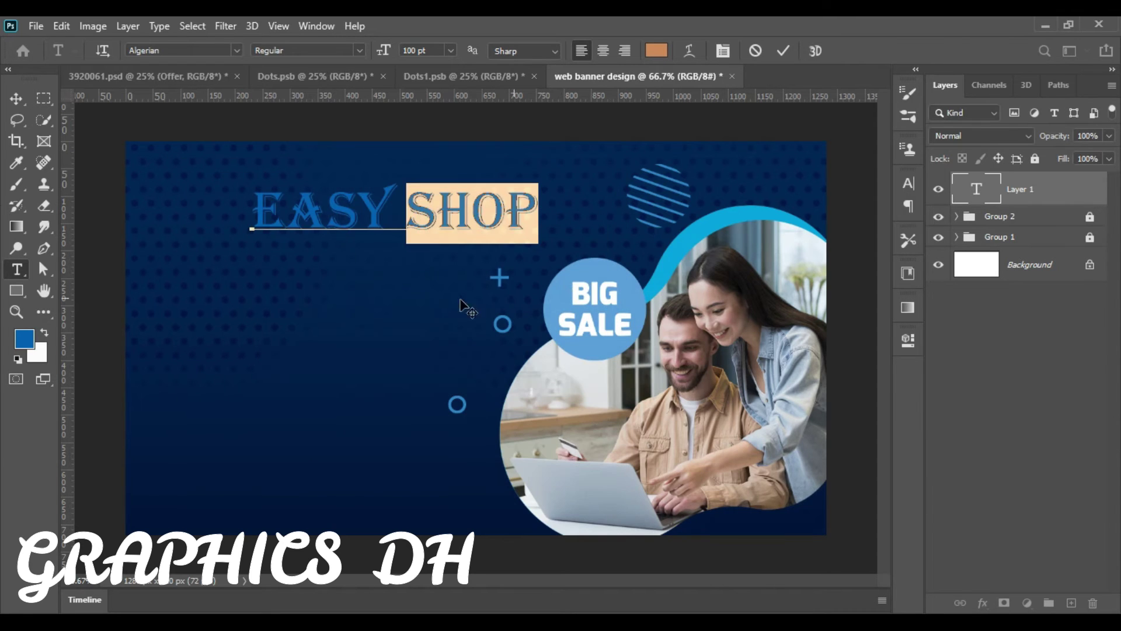
left_click(17, 98)
mouse_move(346, 215)
left_mouse_down()
mouse_move(263, 269)
mouse_move(270, 234)
left_mouse_up()
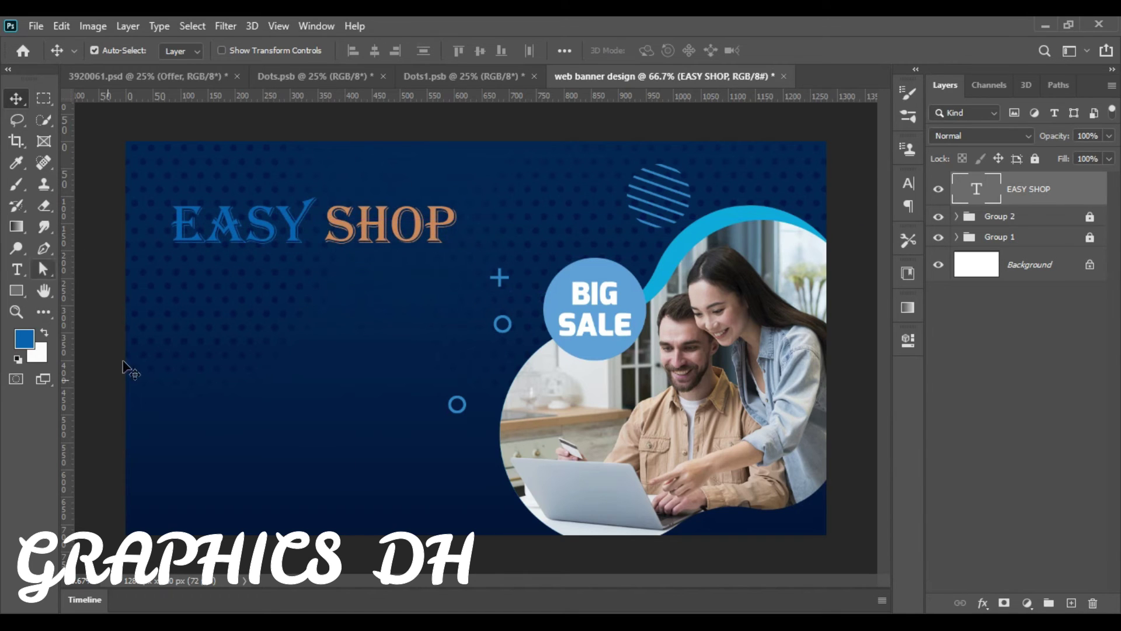
- Start a subtitle text layer below the headline with the font size lowered to 56 pt
left_click(16, 269)
left_click(199, 273)
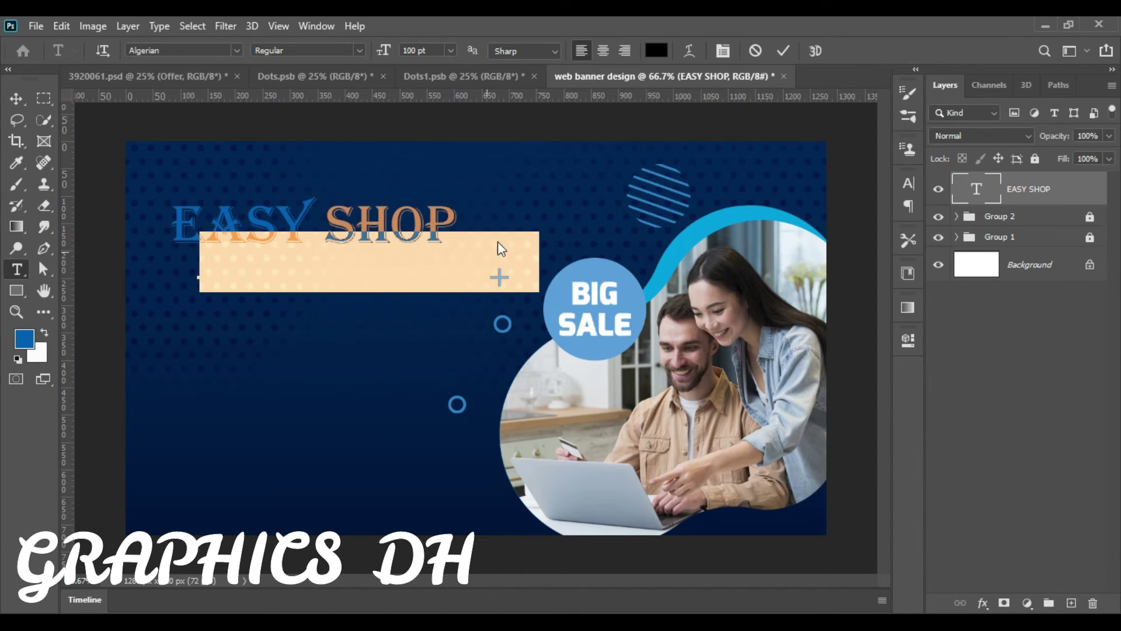
left_click(416, 50)
scroll(416, 51, "down", 20)
scroll(416, 53, "down", 3)
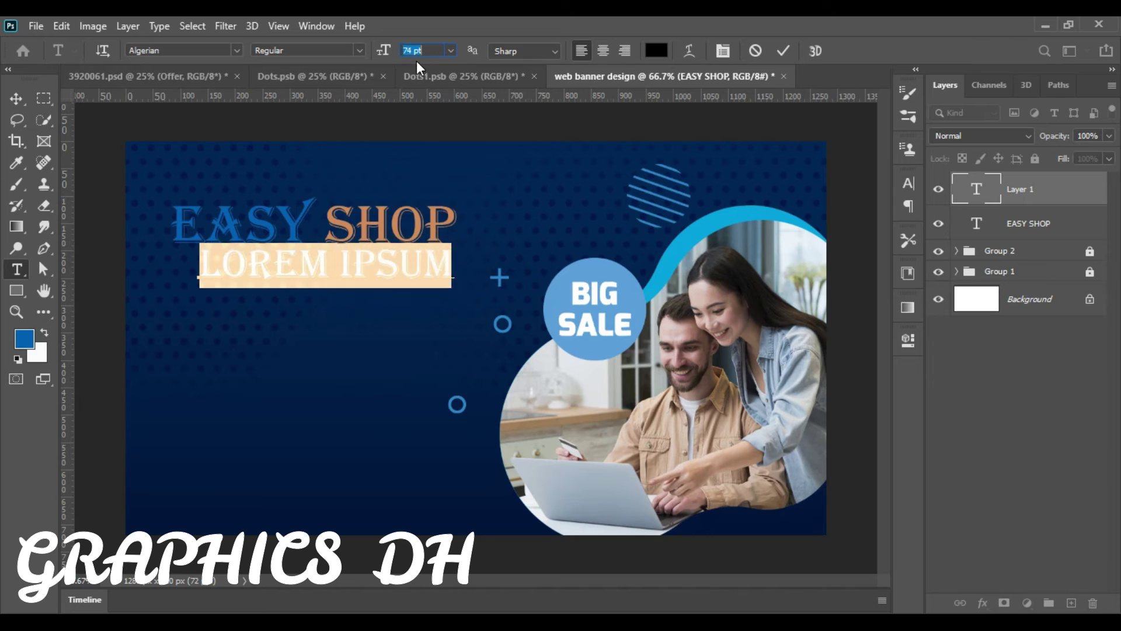
scroll(417, 61, "down", 10)
scroll(417, 62, "down", 3)
scroll(417, 69, "down", 4)
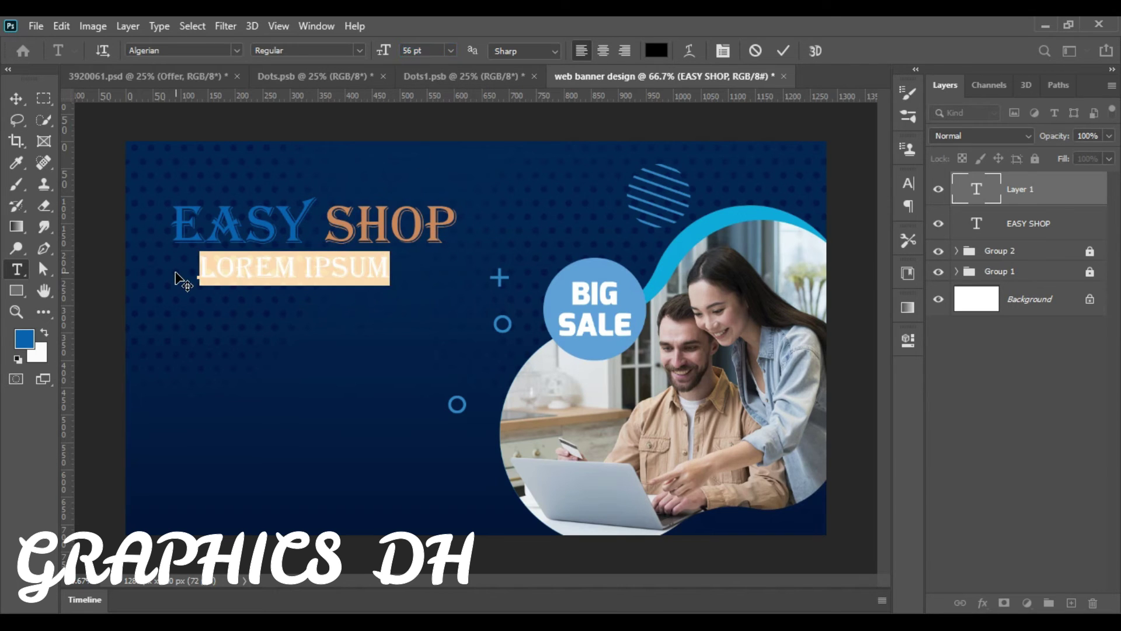
- Enter ONLINE ONLY, commit it, and align it under the word EASY
type("ONL")
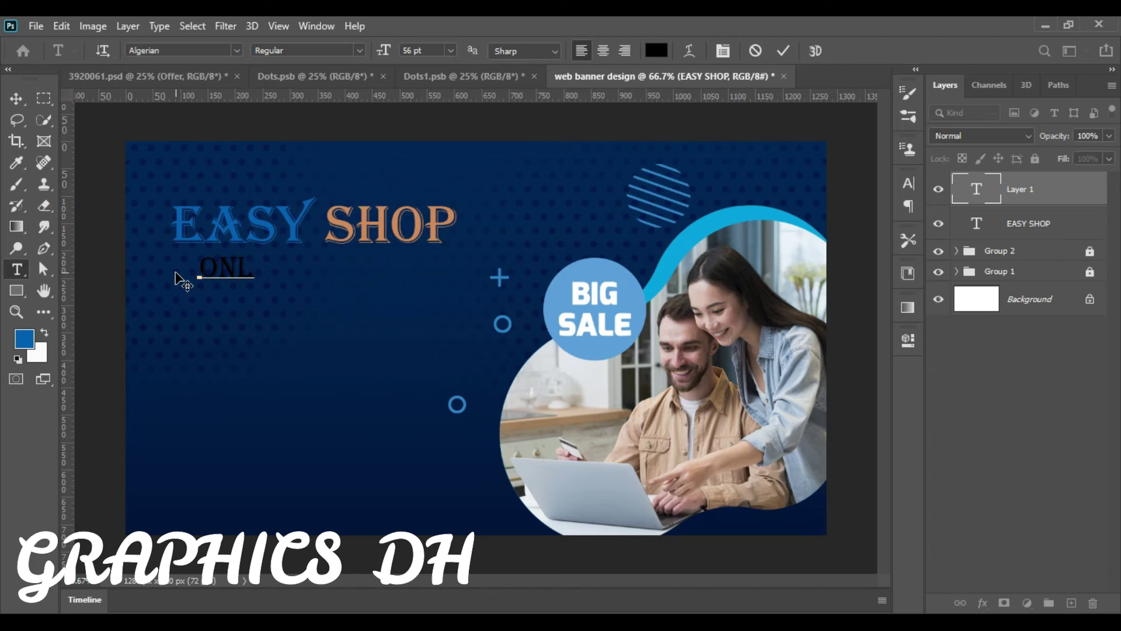
type("INE")
type(" ON")
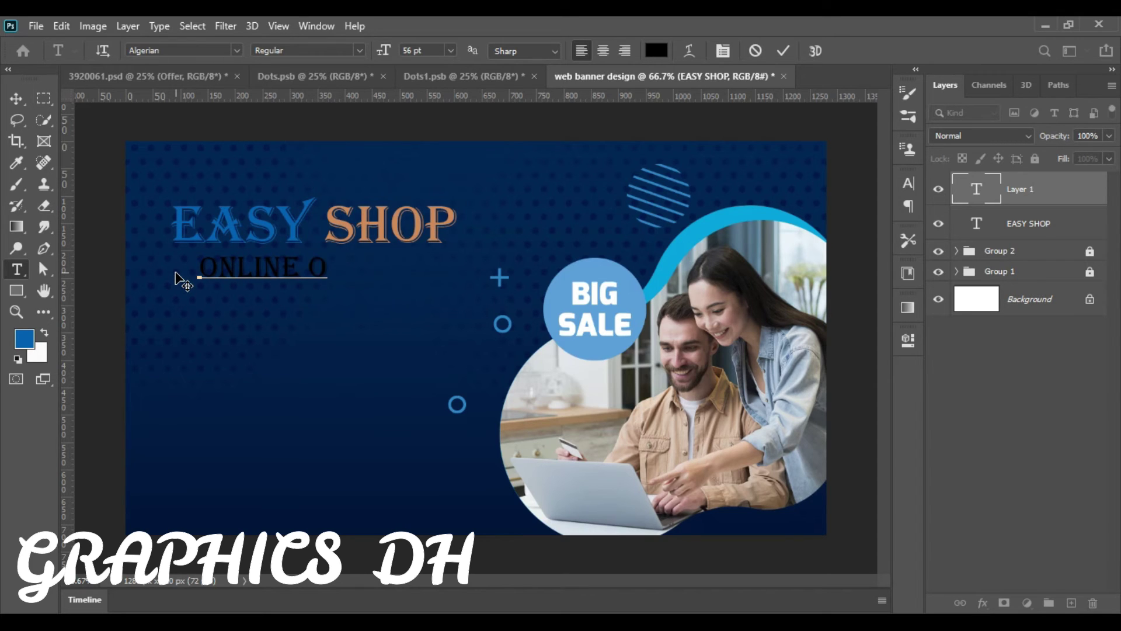
type("LY")
key("ctrl+Return")
key("v")
left_click_drag(357, 274, 328, 273)
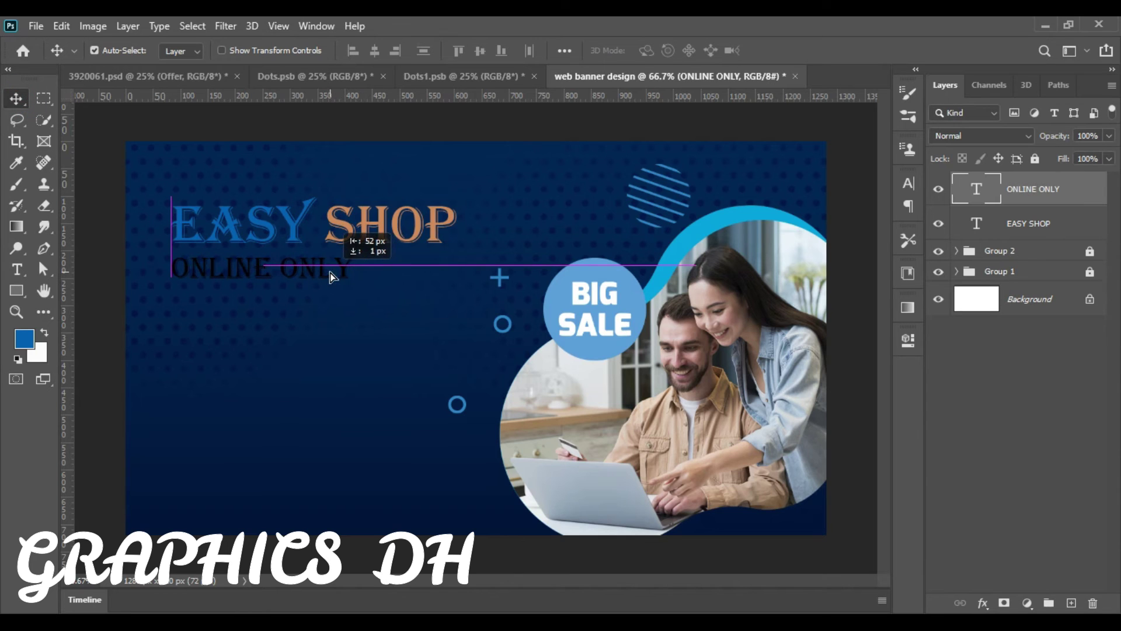
- Set the subtitle font to Mongolian Baiti and its colour to white #ffffff
left_click(908, 183)
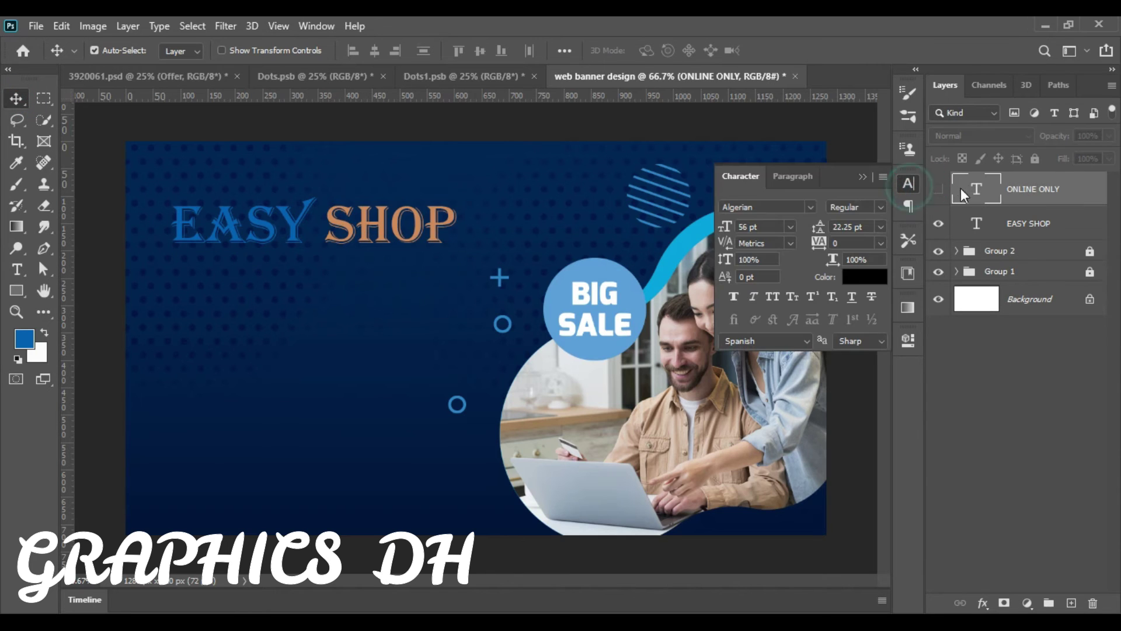
left_click(807, 208)
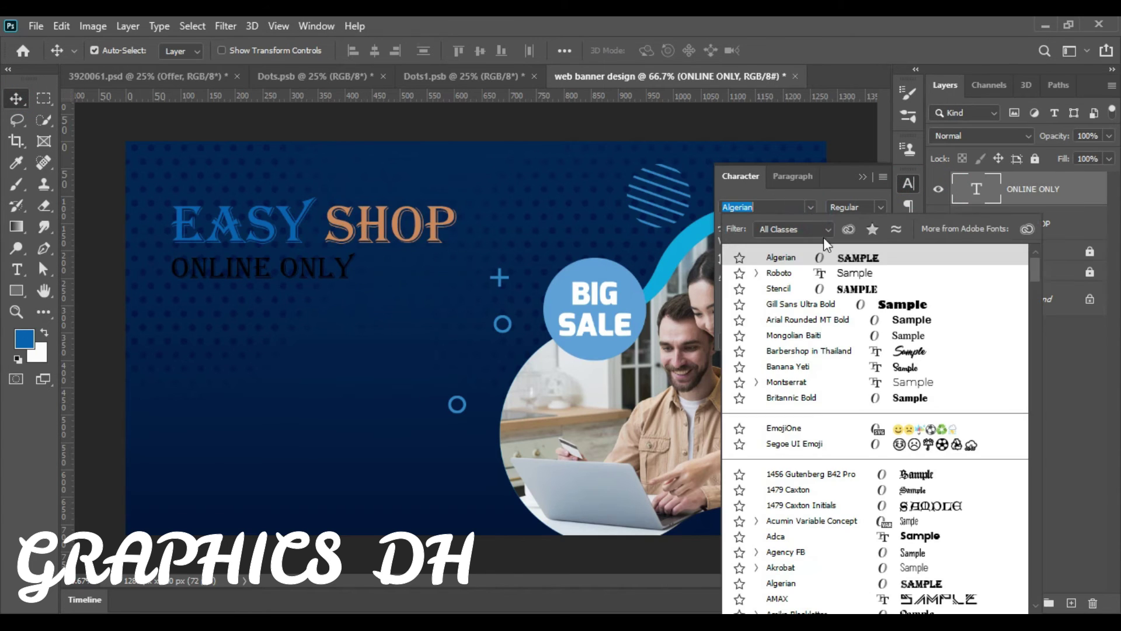
left_click(862, 327)
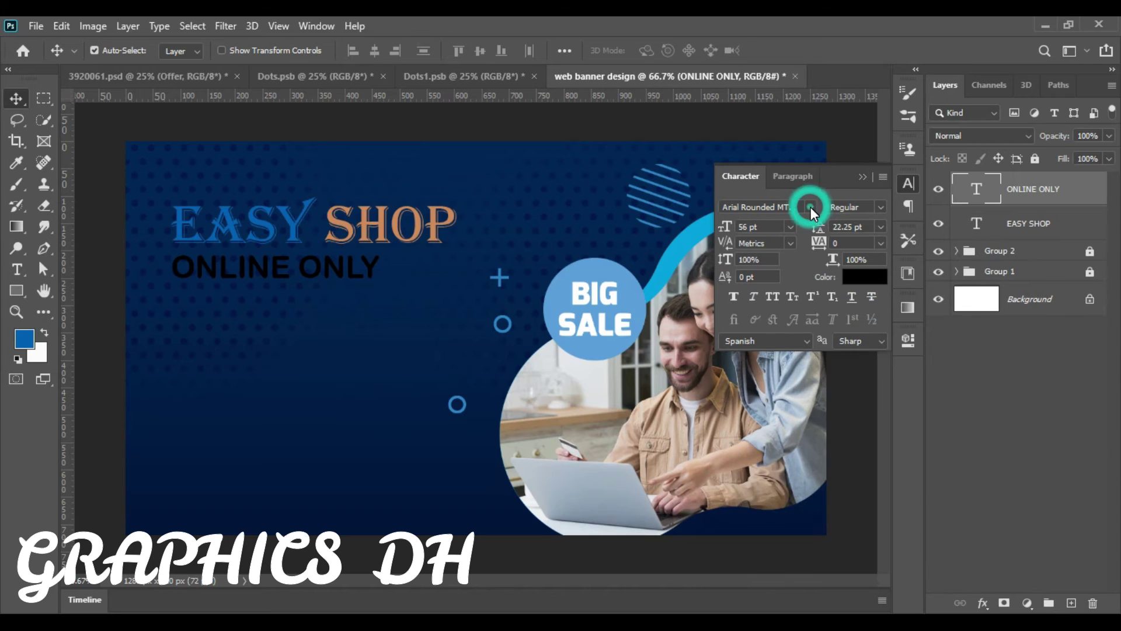
left_click(810, 207)
left_click(853, 336)
left_click(878, 207)
left_click(858, 223)
left_click(864, 277)
type("ffffff")
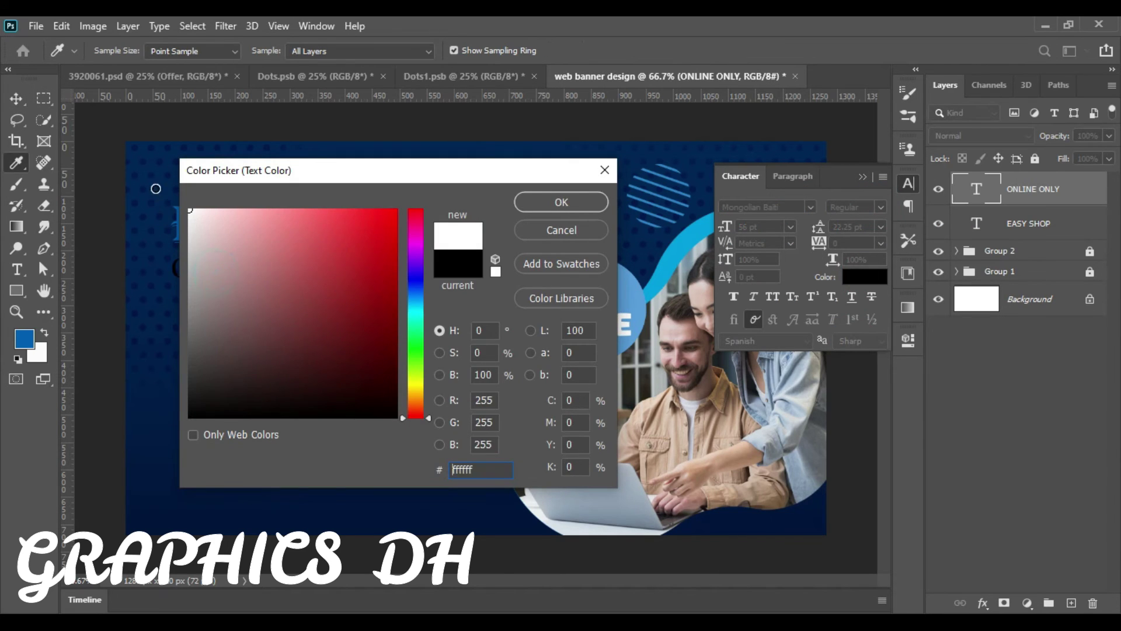
left_click(576, 204)
- Set the subtitle to 48 pt and nudge it up just under the headline
left_click(789, 226)
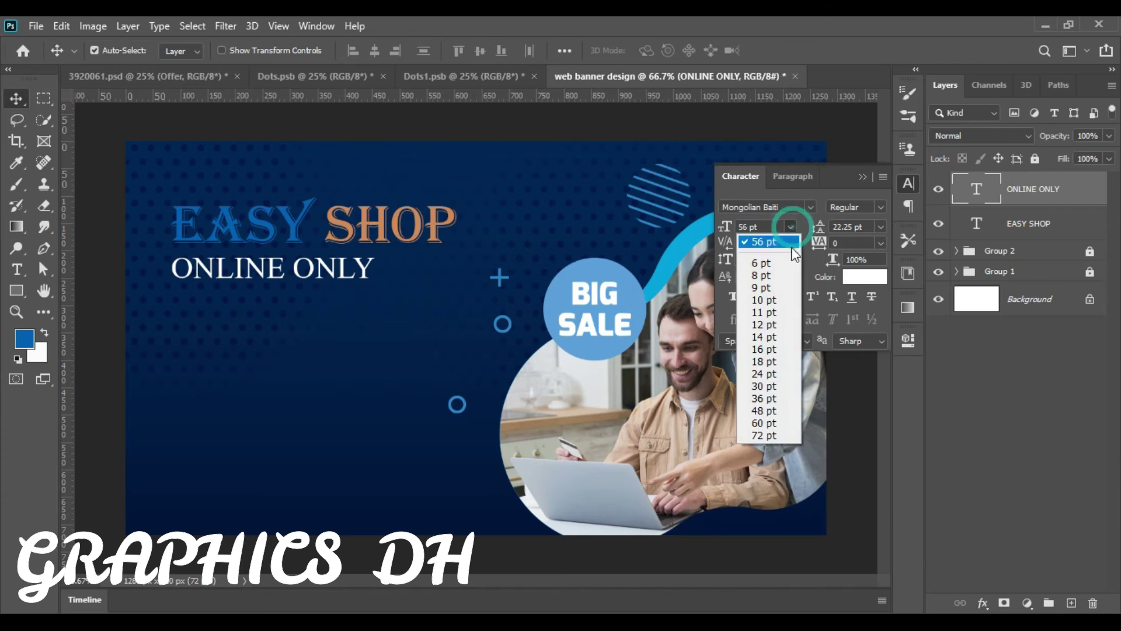
left_click(768, 421)
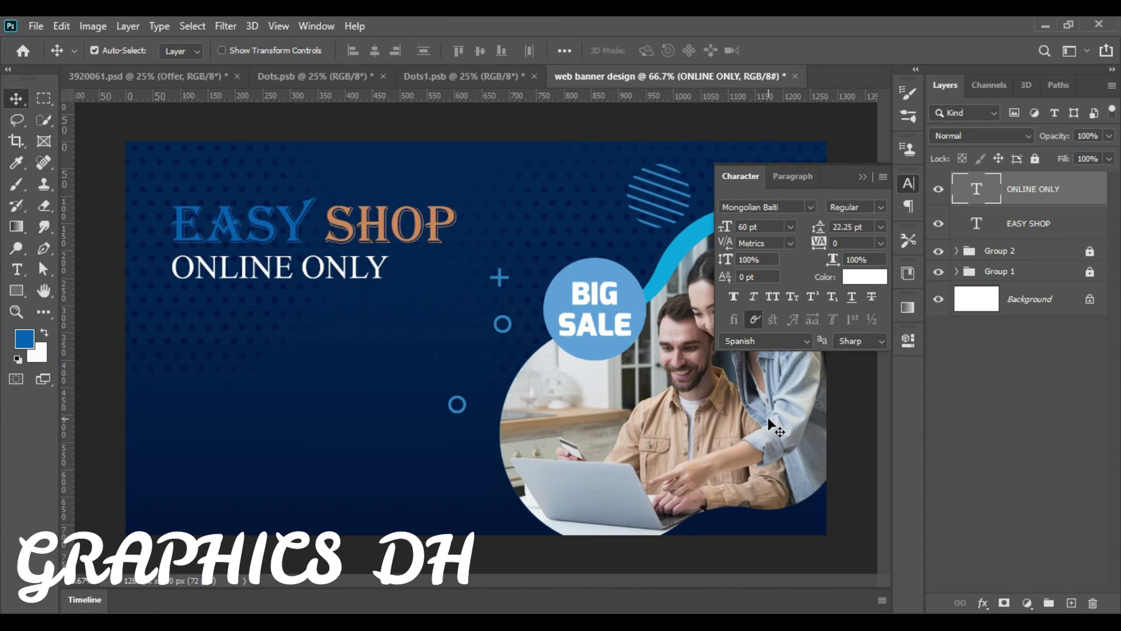
left_click(789, 228)
left_click(770, 411)
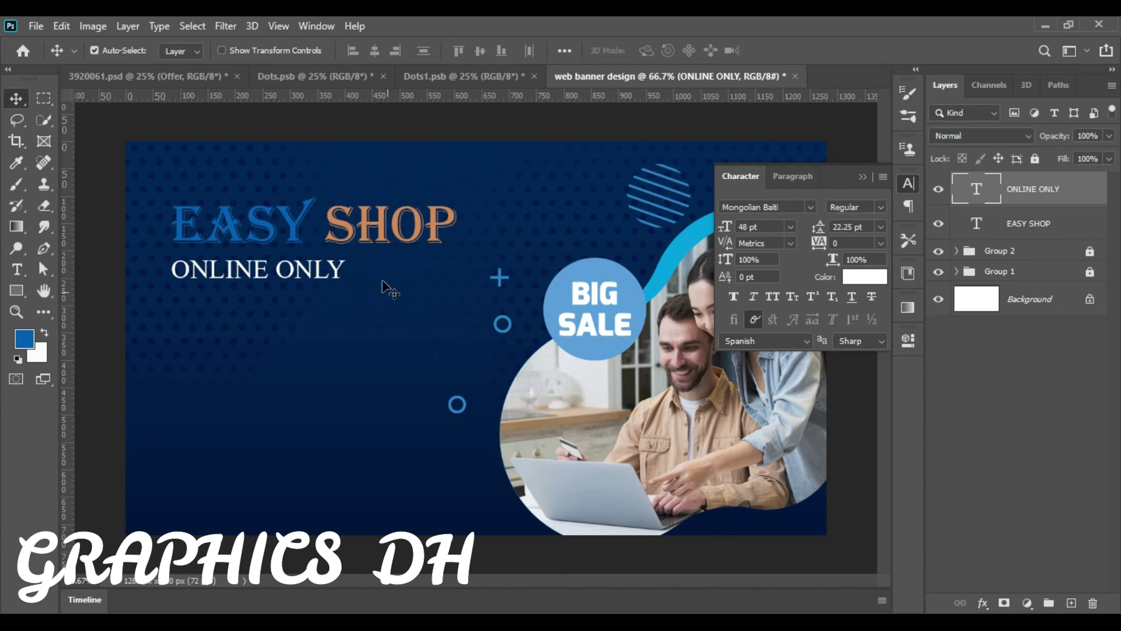
left_click(868, 179)
left_click_drag(312, 277, 313, 269)
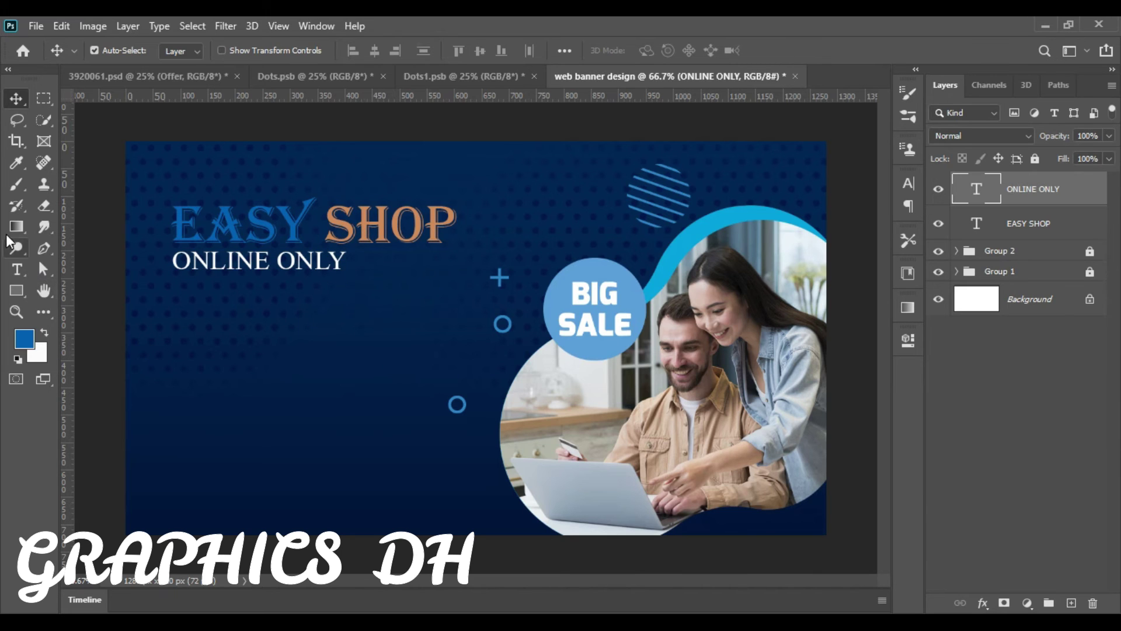
left_click(91, 480)
- Draw a paragraph text box below the subtitle with automatic line spacing
left_click(1071, 602)
key("t")
mouse_move(184, 297)
left_mouse_down()
mouse_move(260, 338)
mouse_move(463, 360)
left_mouse_up()
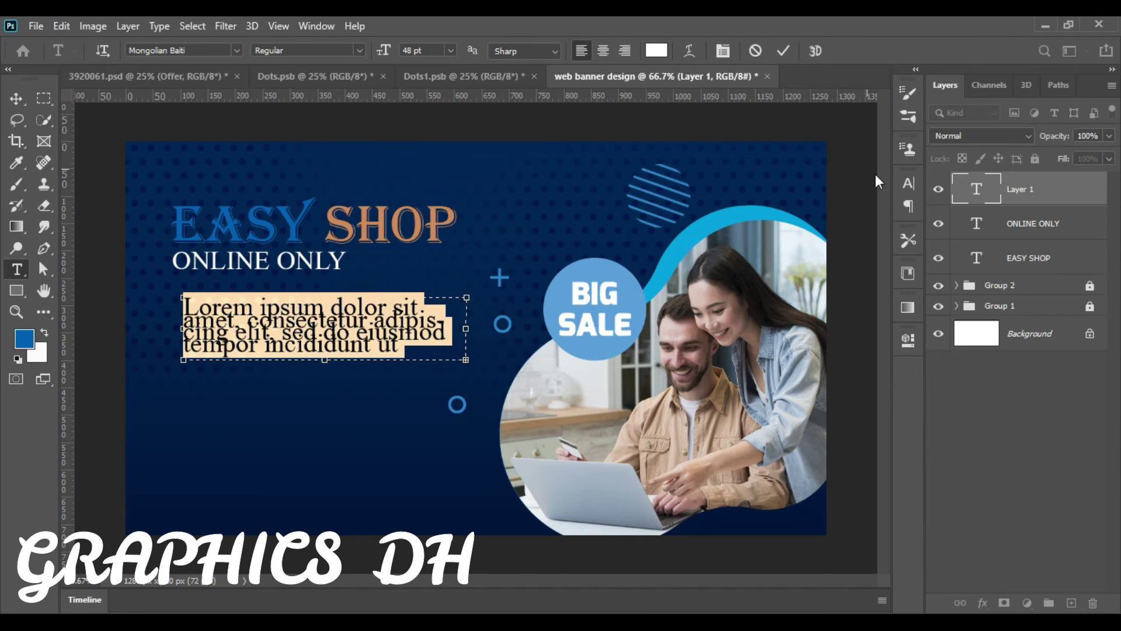
left_click(907, 183)
left_click(880, 227)
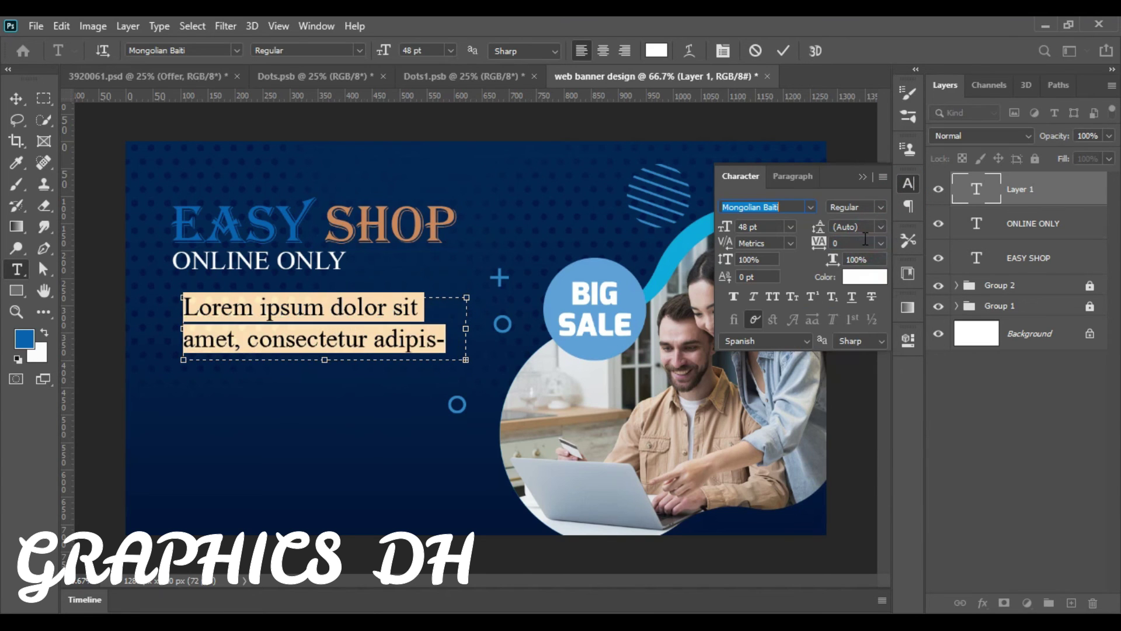
- Reduce the body text to 16 pt and align the paragraph under ONLINE ONLY
left_click(759, 226)
scroll(760, 225, "down", 20)
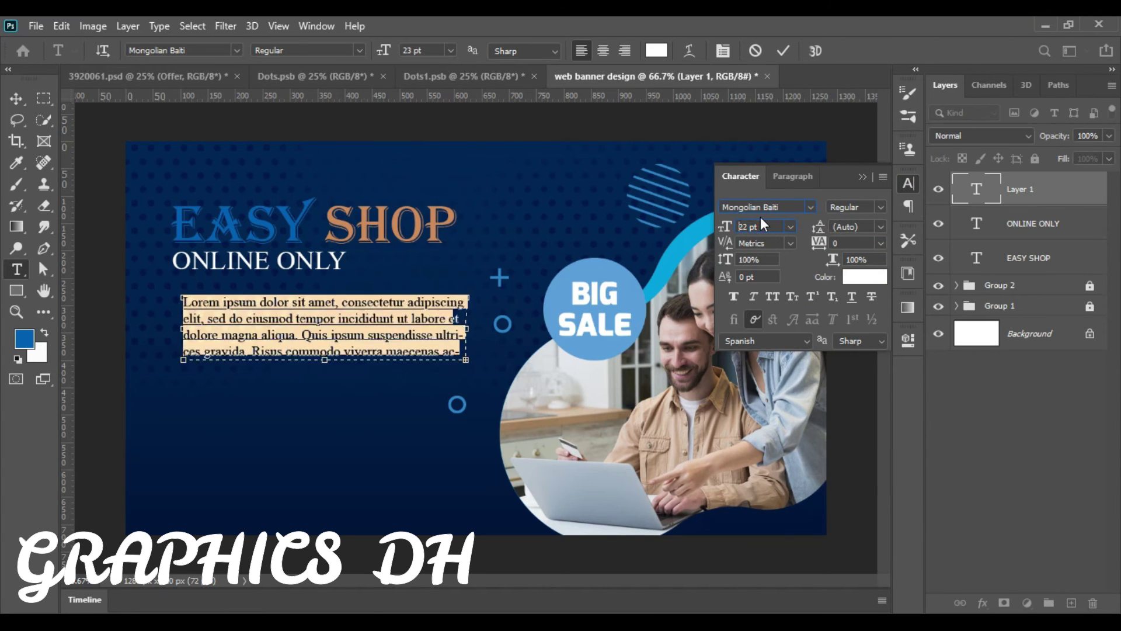
scroll(761, 219, "down", 4)
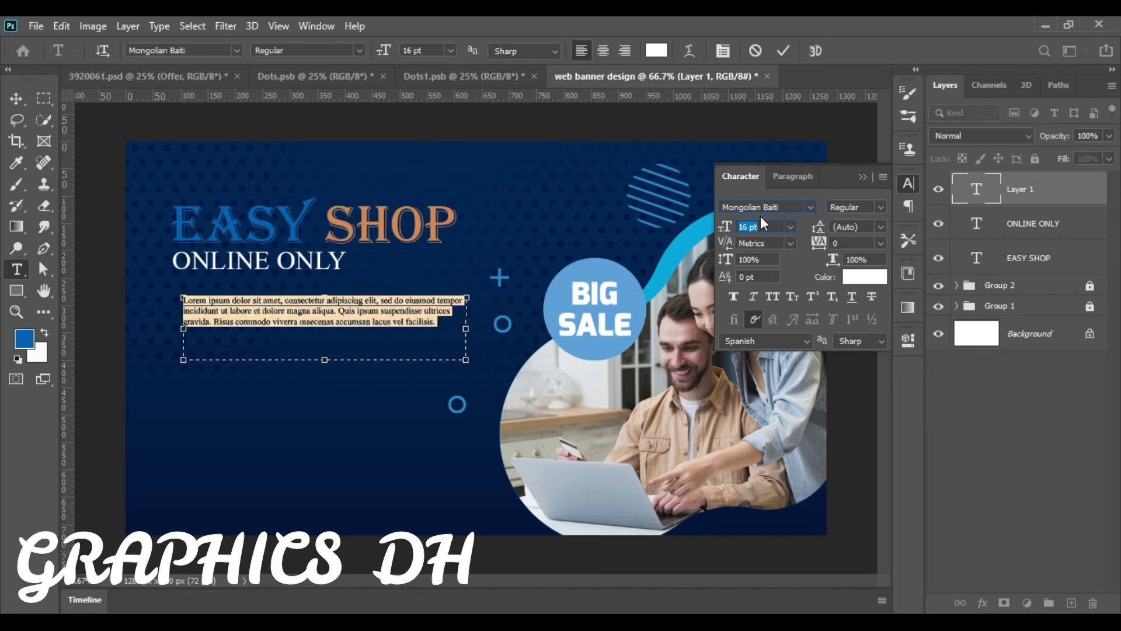
left_click(16, 98)
left_click_drag(257, 304, 252, 306)
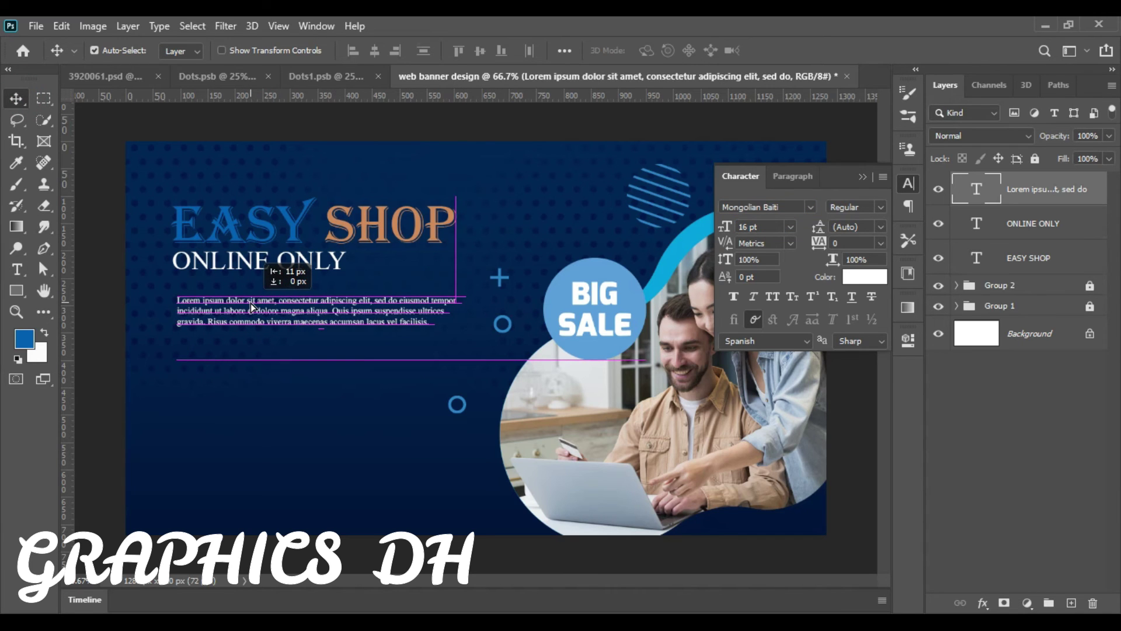
left_click(862, 176)
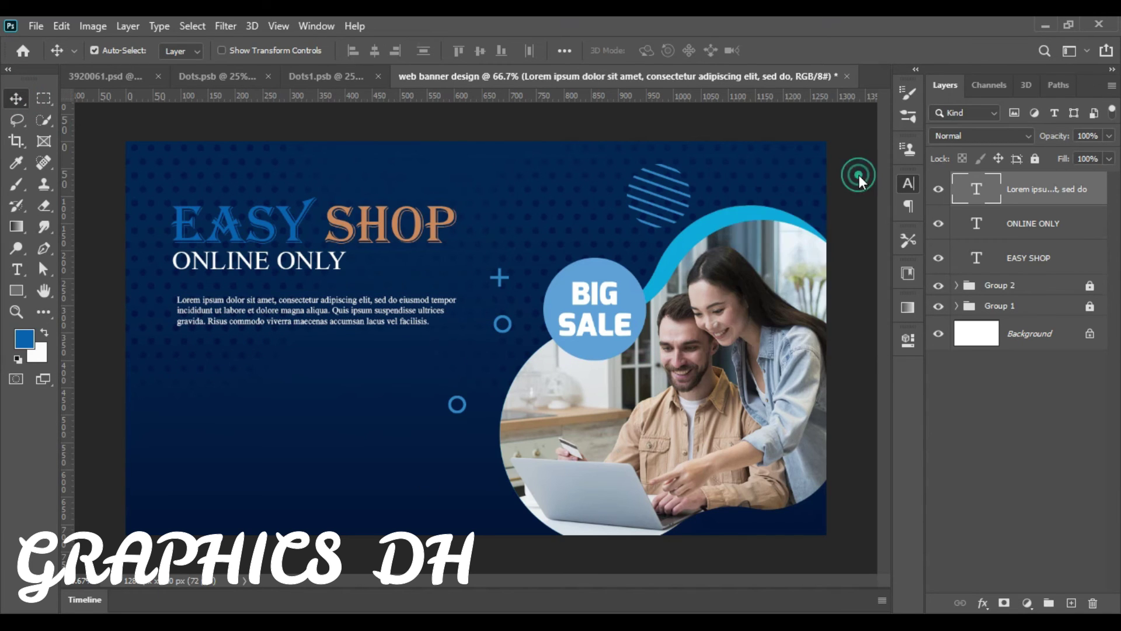
- Draw a 200×38 px tan-filled rounded rectangle below the body paragraph
left_click_drag(16, 290, 70, 305)
left_click_drag(176, 388, 286, 407)
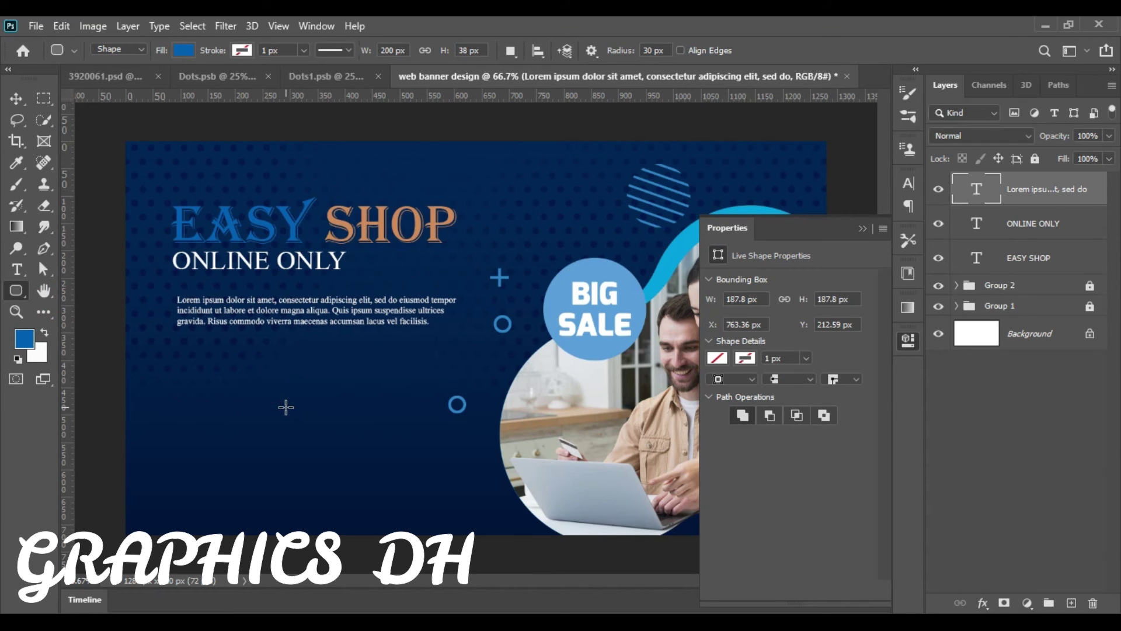
left_click(184, 51)
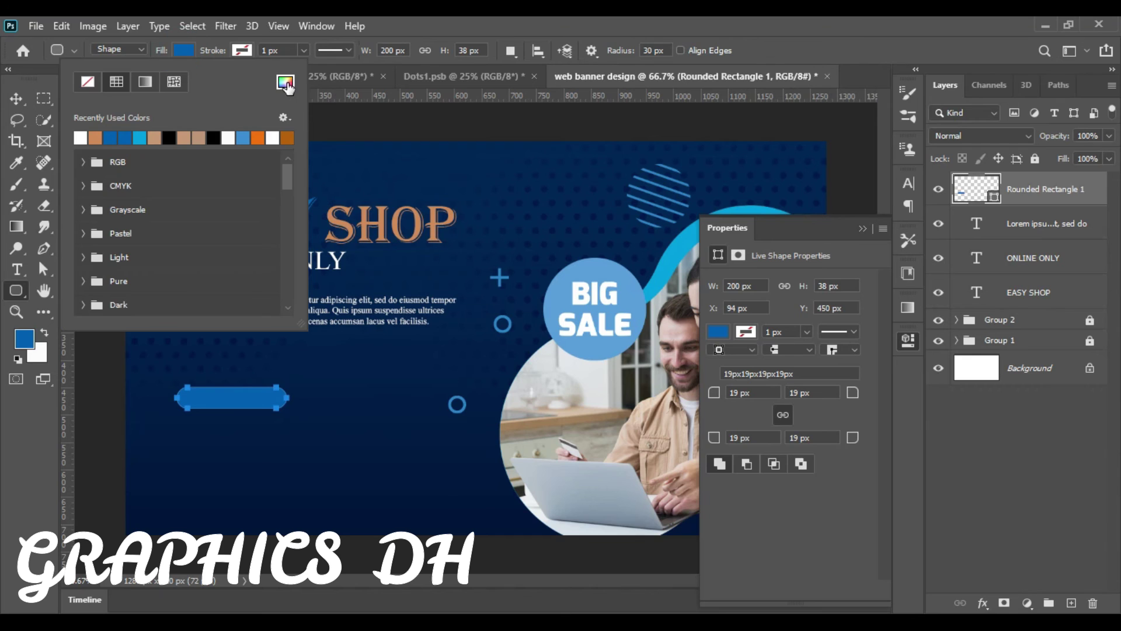
left_click(96, 137)
left_click(16, 98)
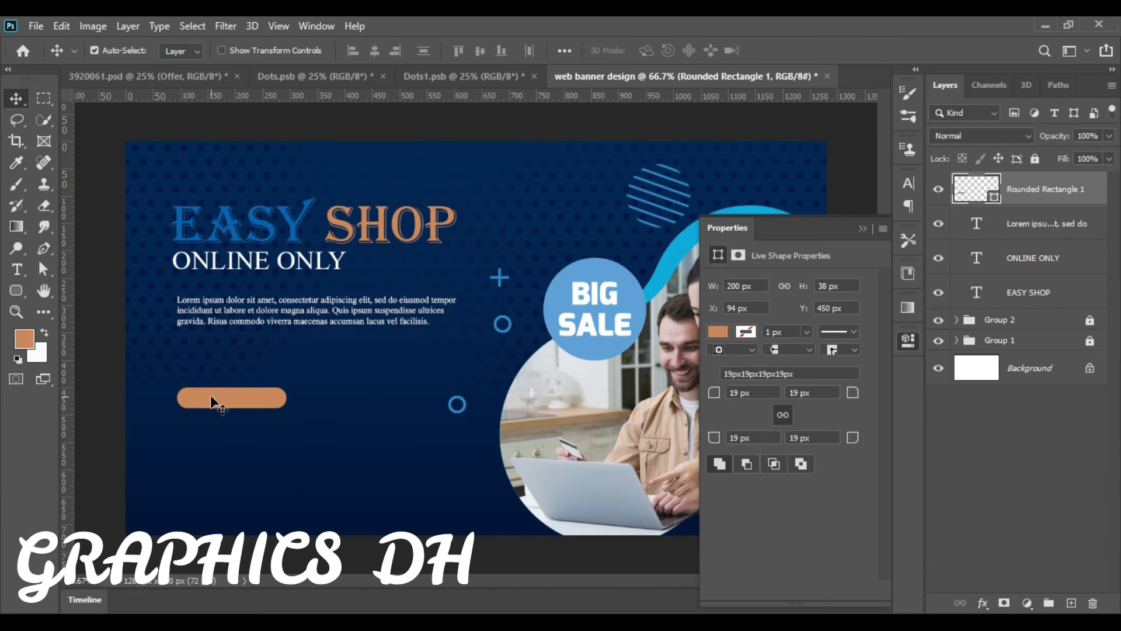
left_click(16, 269)
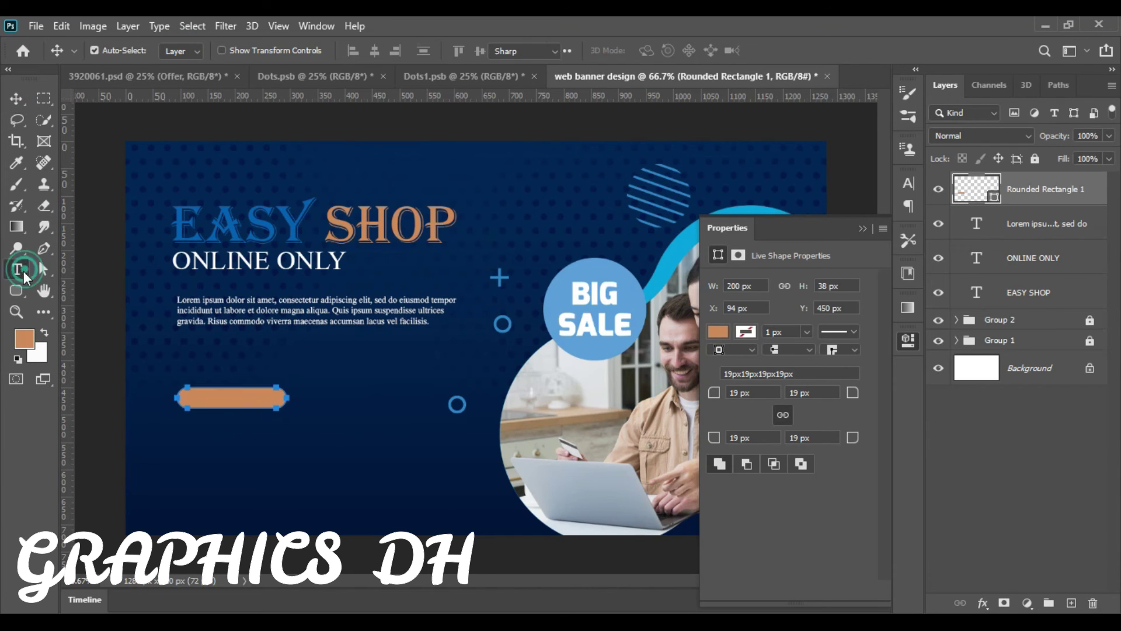
- Start a new text layer beside the button and set its size to 32 pt
left_click(339, 379)
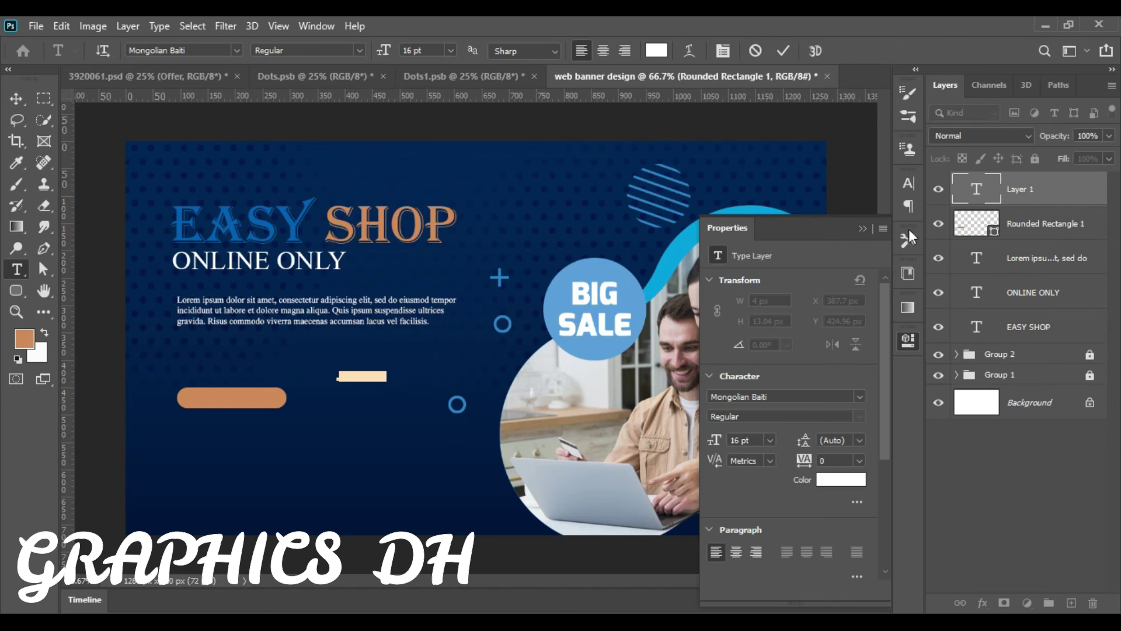
left_click(909, 183)
double_click(757, 227)
type("22")
key("Return")
key("Up")
key("Up")
key("Up")
key("Up")
key("Up")
type("SHO")
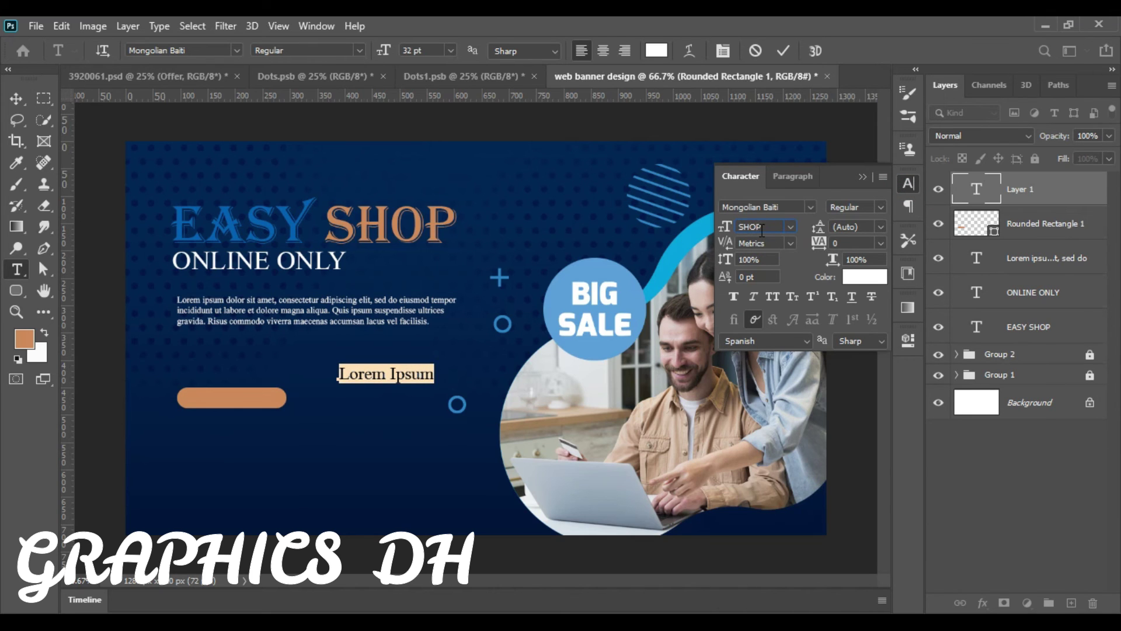
left_click(790, 227)
left_click(564, 266)
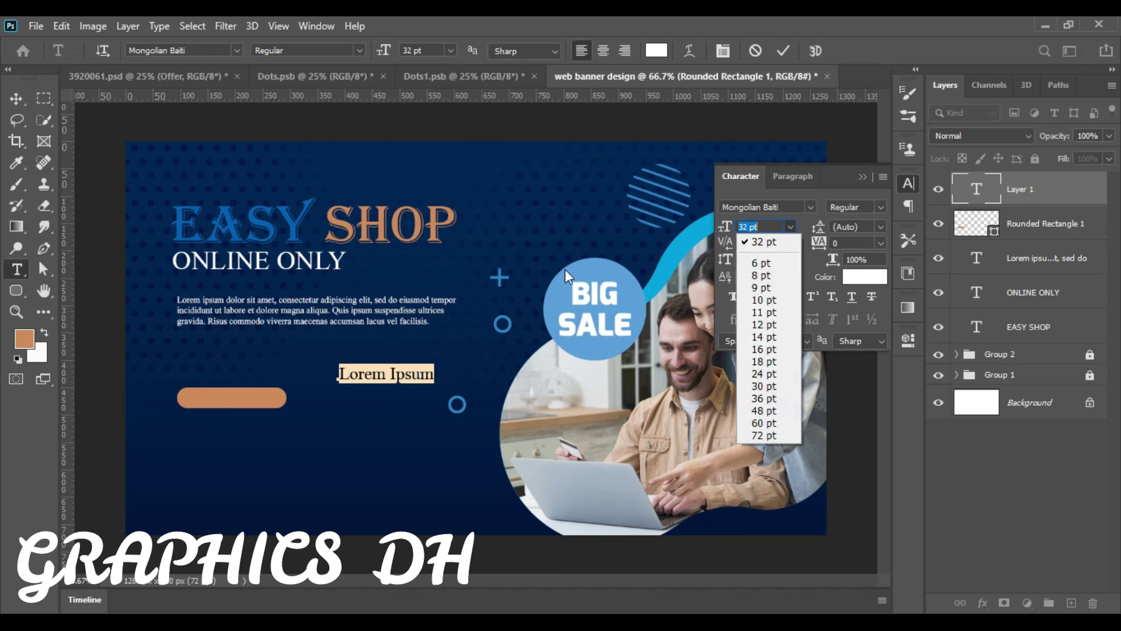
- Replace the placeholder with SHOP NOW, place it on the button, and colour it black
left_click_drag(435, 377, 331, 370)
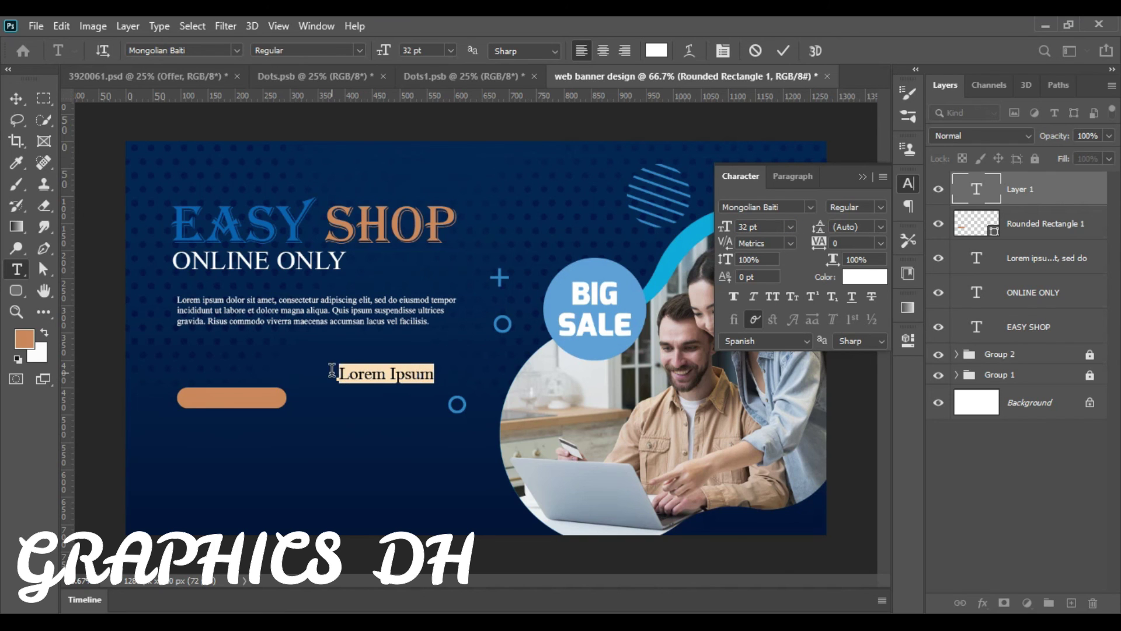
type("SHOP ")
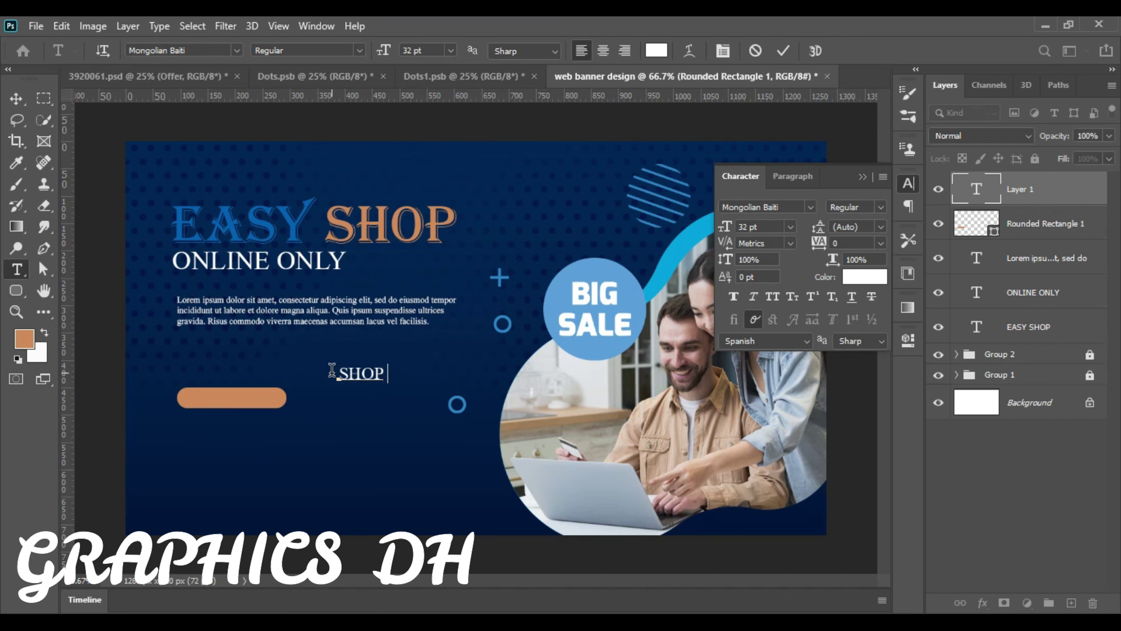
type("NOW")
left_click(16, 98)
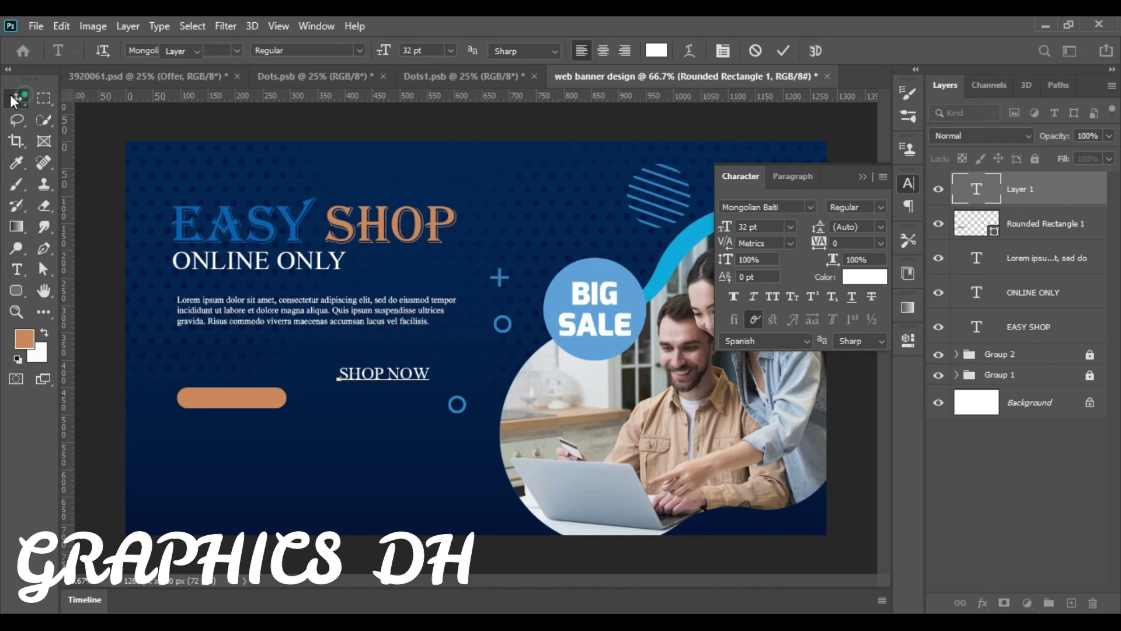
left_click_drag(391, 374, 239, 399)
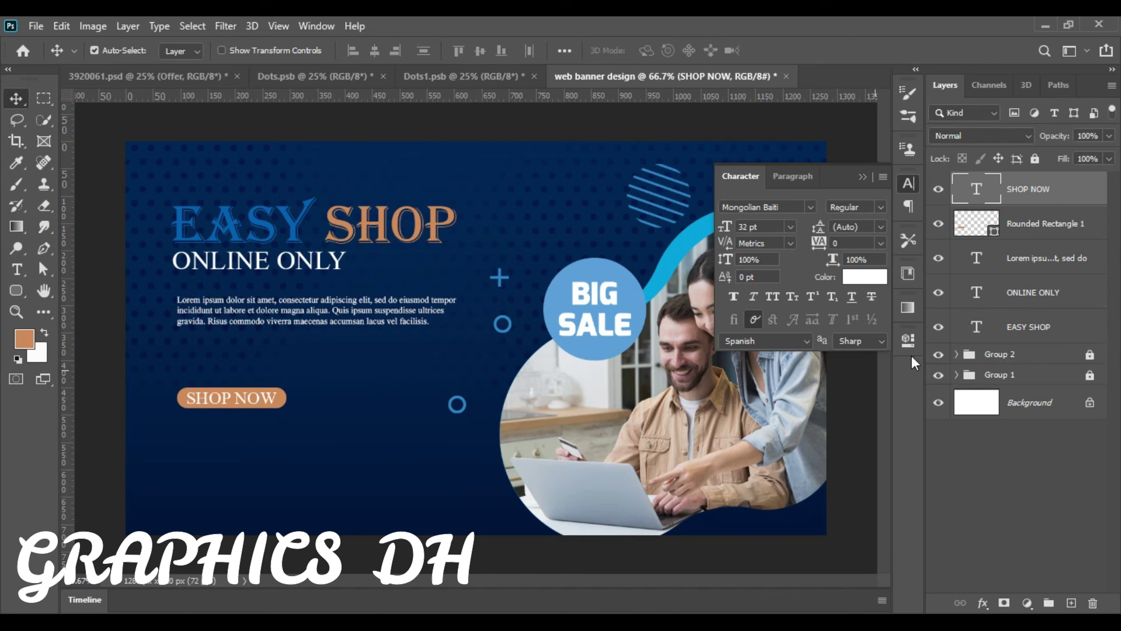
left_click(864, 277)
left_click_drag(273, 359, 192, 417)
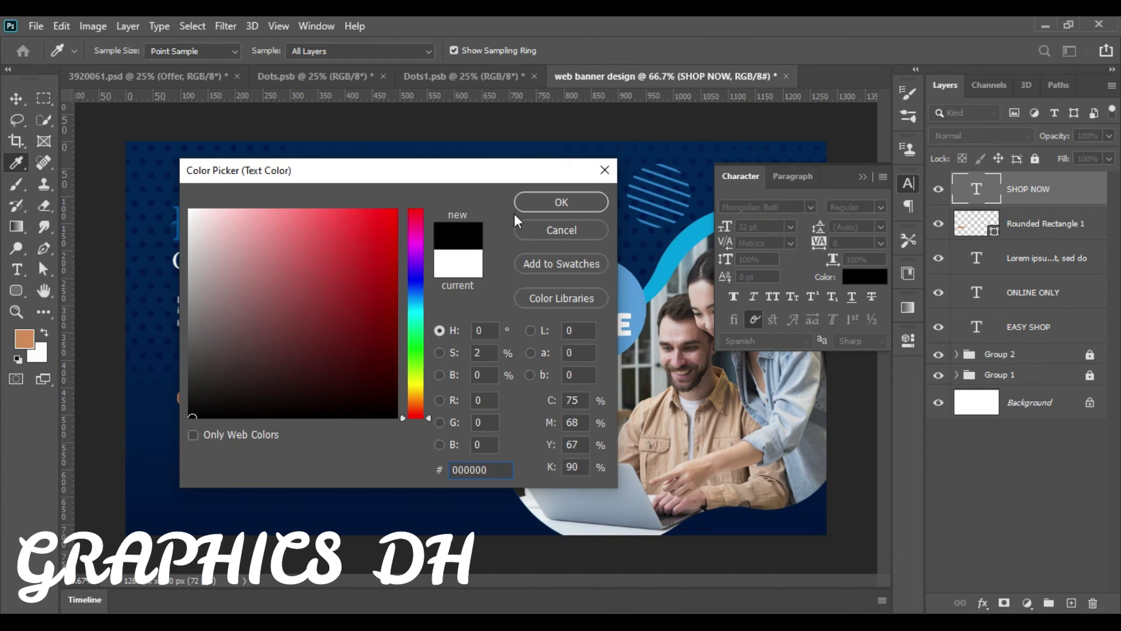
left_click(517, 209)
left_click(359, 371)
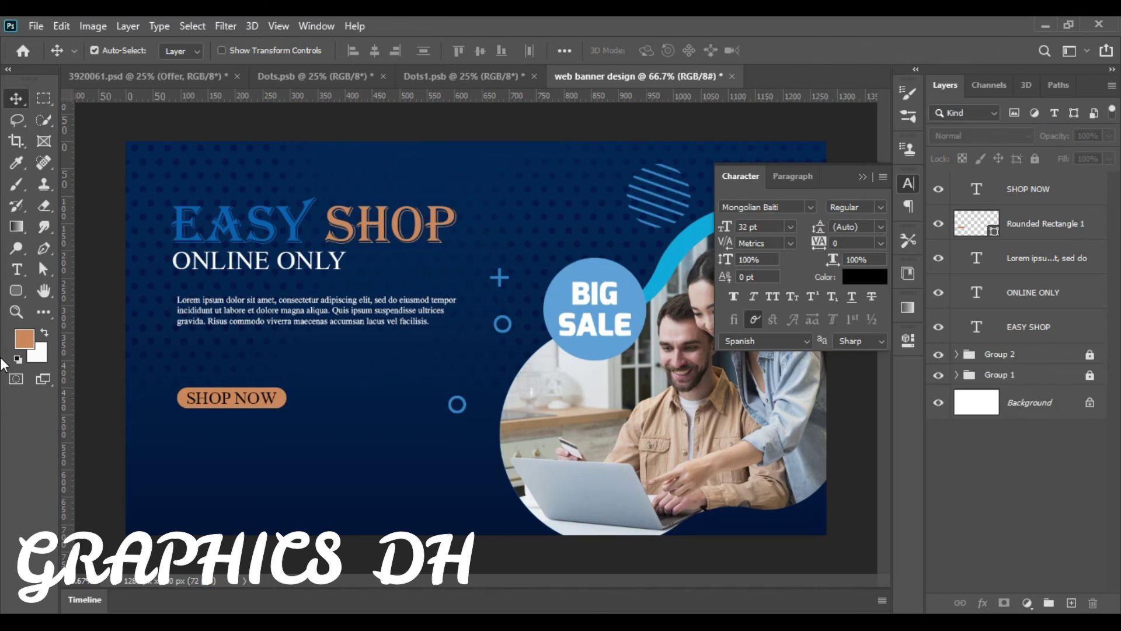
left_click(16, 269)
left_click(243, 467)
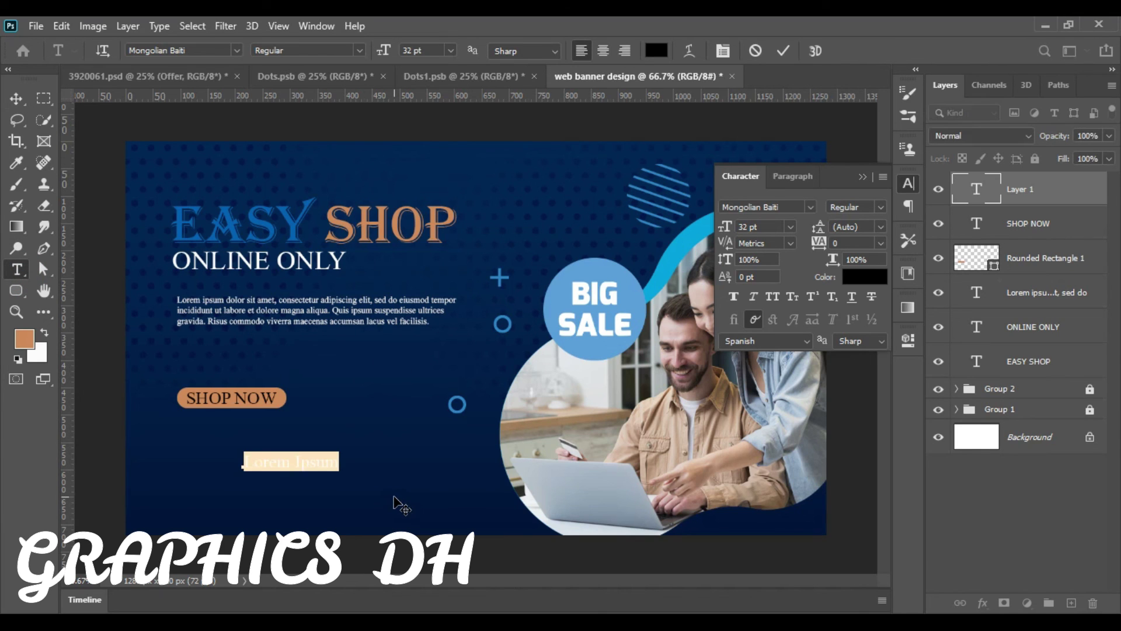
type("ww")
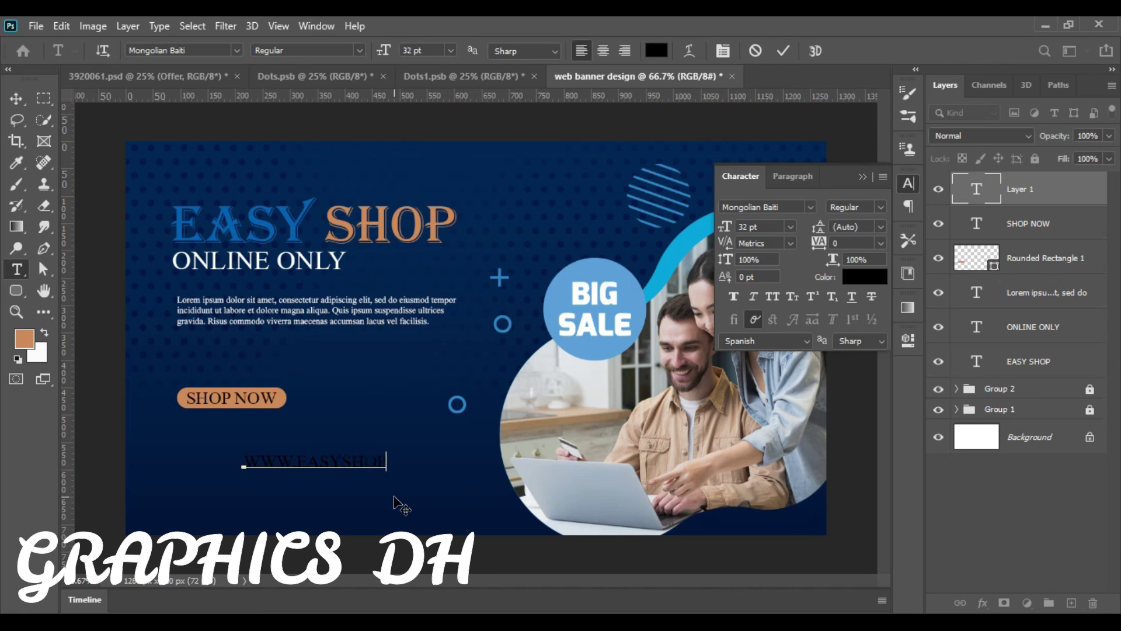
left_click(16, 98)
left_click(864, 276)
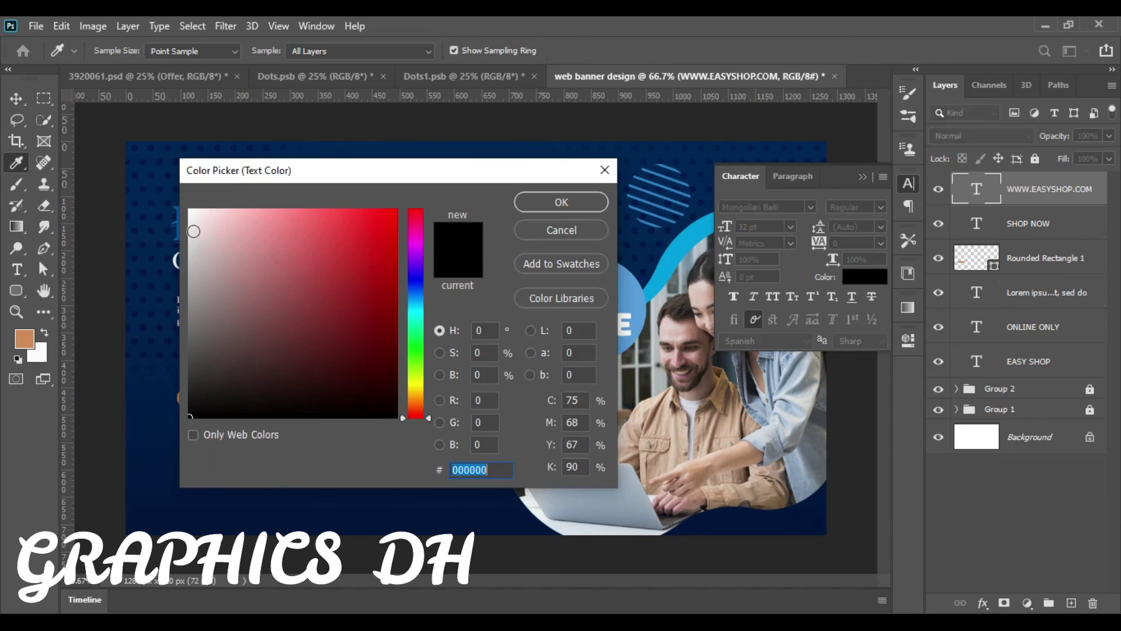
left_click(24, 339)
left_click(569, 204)
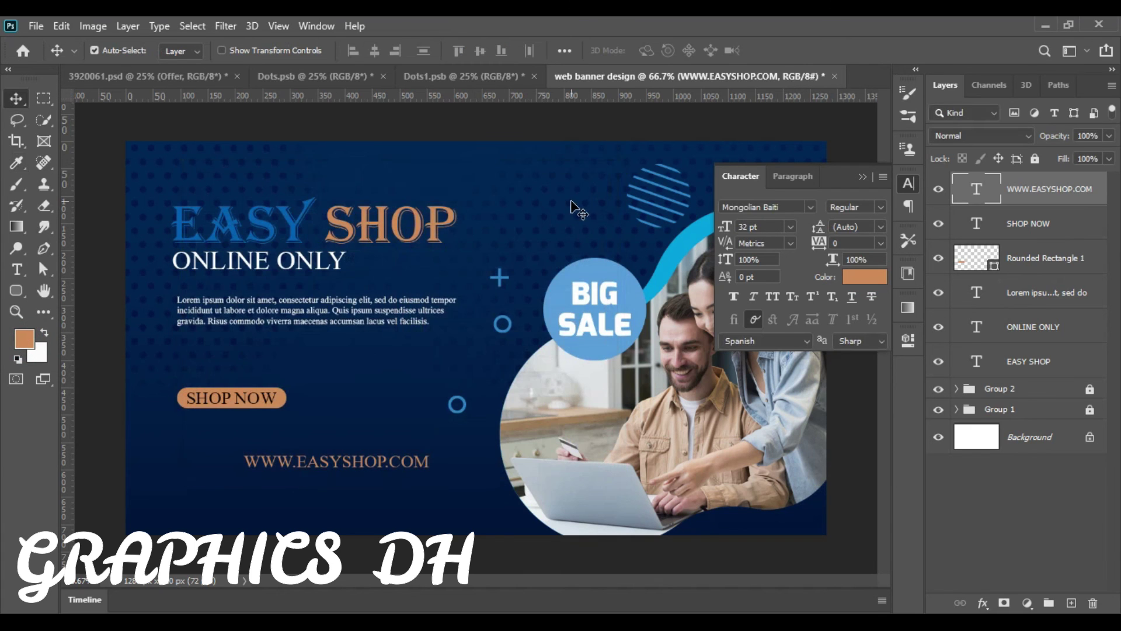
left_click(811, 208)
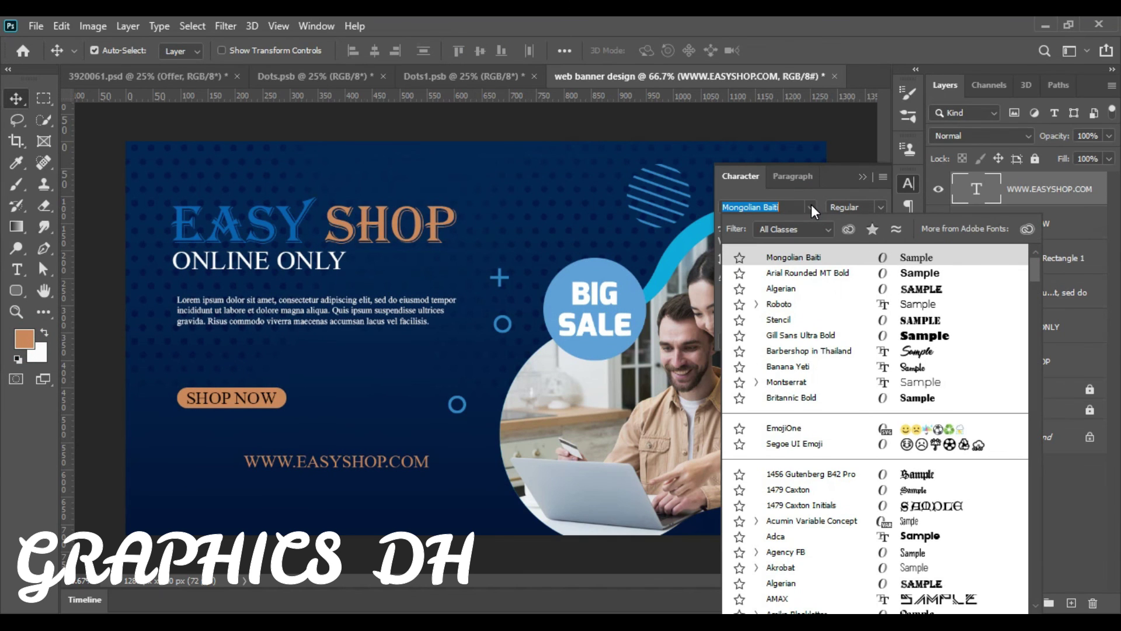
- Set the website text in Roboto Light, aligned with SHOP NOW's left edge
left_click(916, 304)
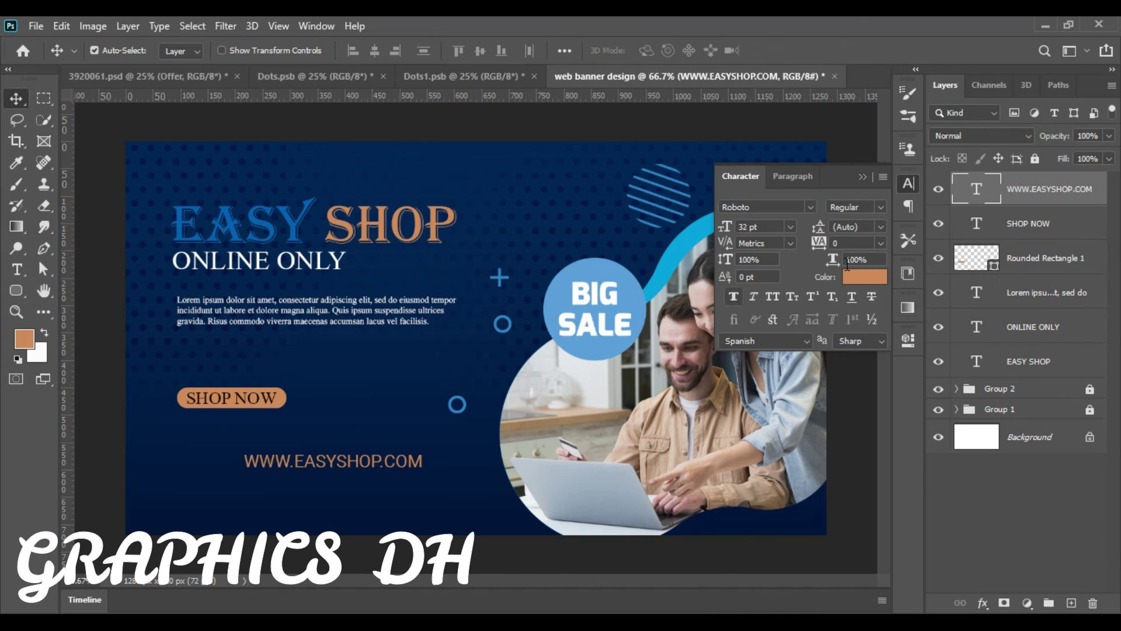
left_click(881, 207)
left_click(892, 247)
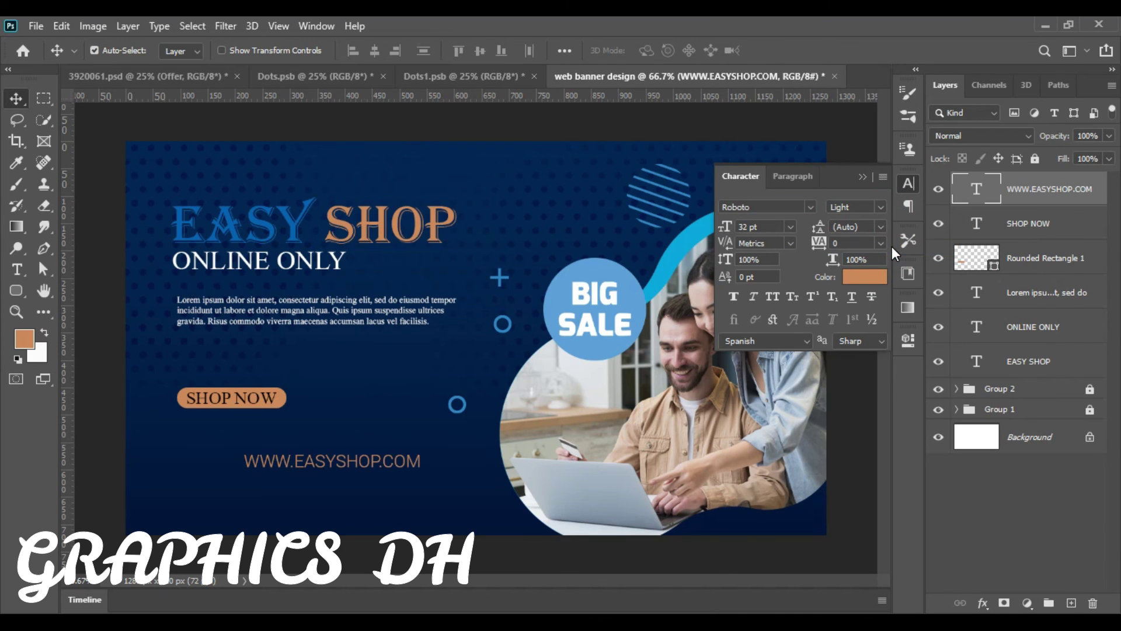
left_click_drag(330, 472, 264, 501)
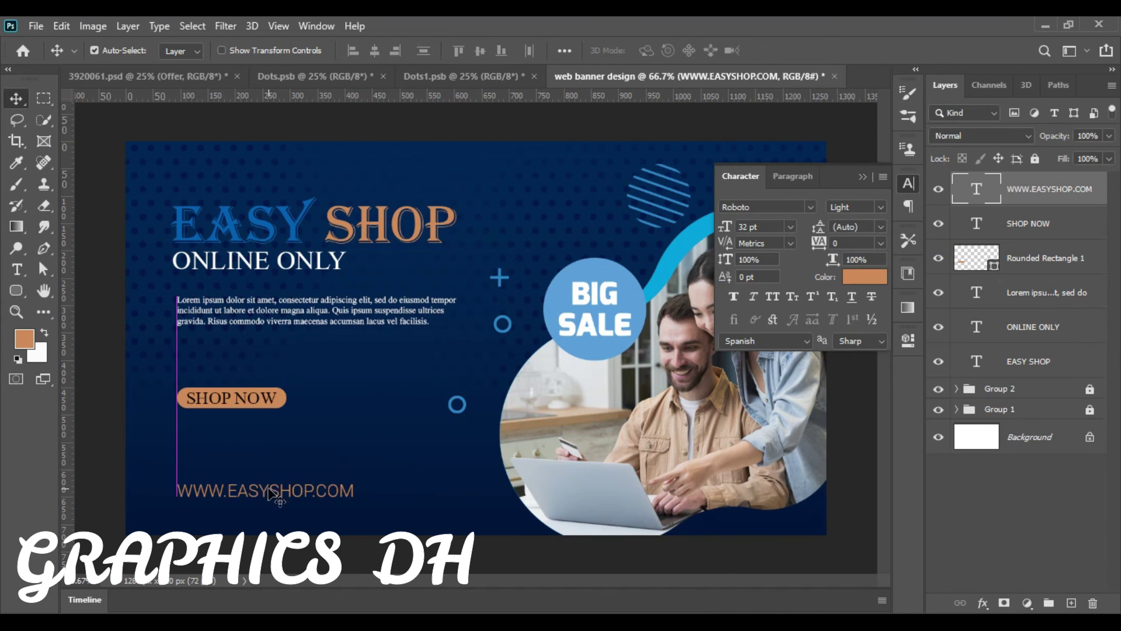
- Shrink the website text, set tracking to 100, and move it just under the button
double_click(283, 488)
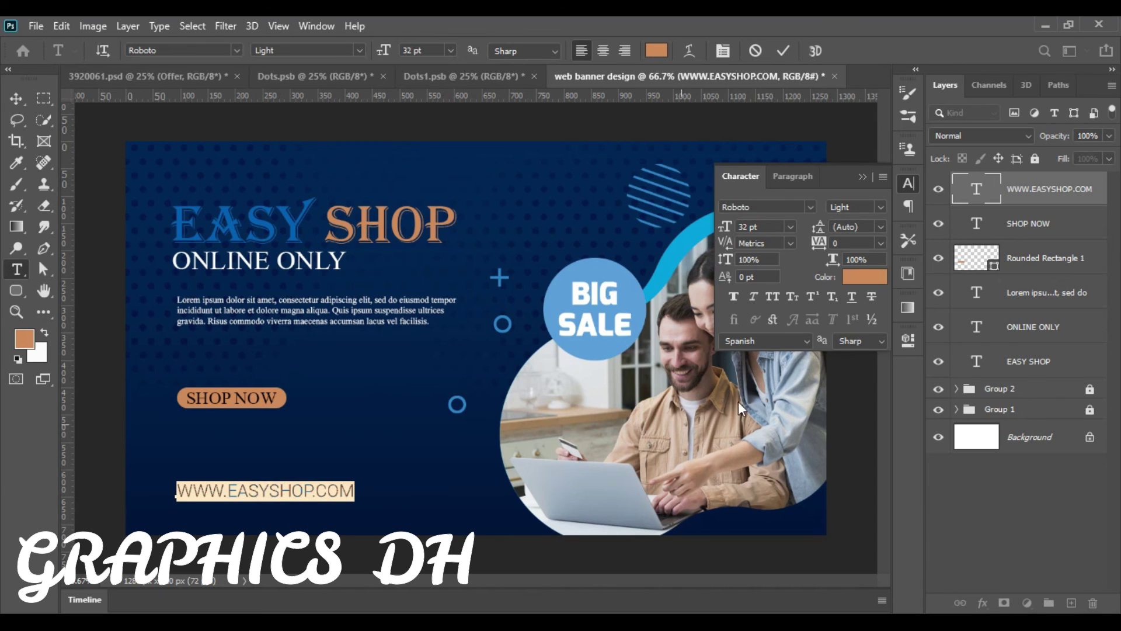
left_click(736, 296)
left_click(837, 298)
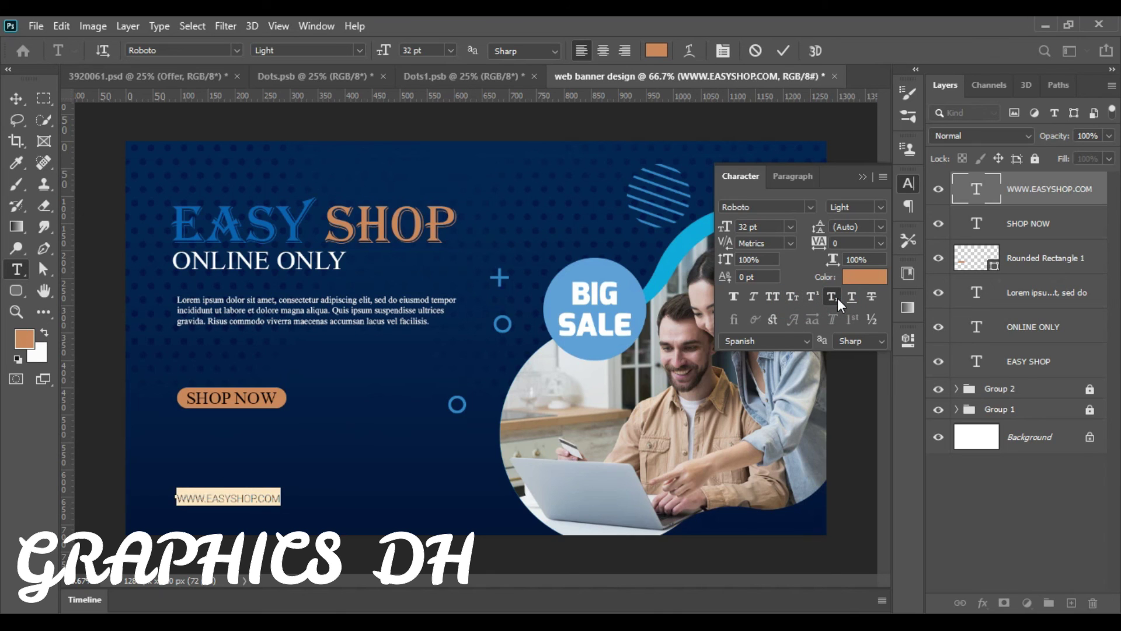
left_click(883, 236)
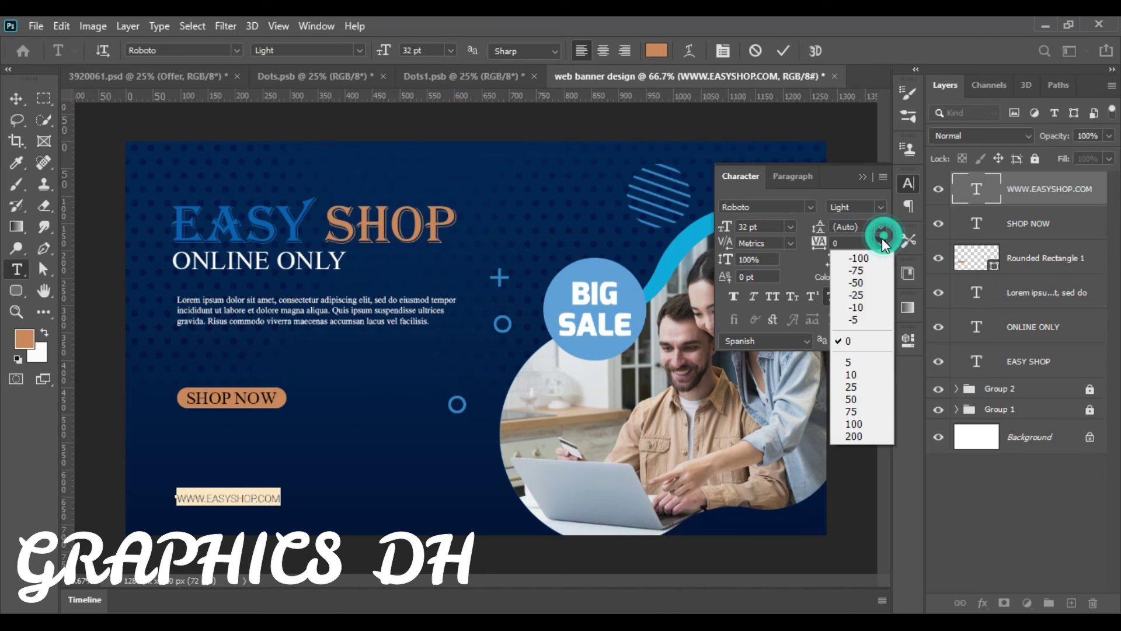
left_click(860, 421)
left_click(16, 98)
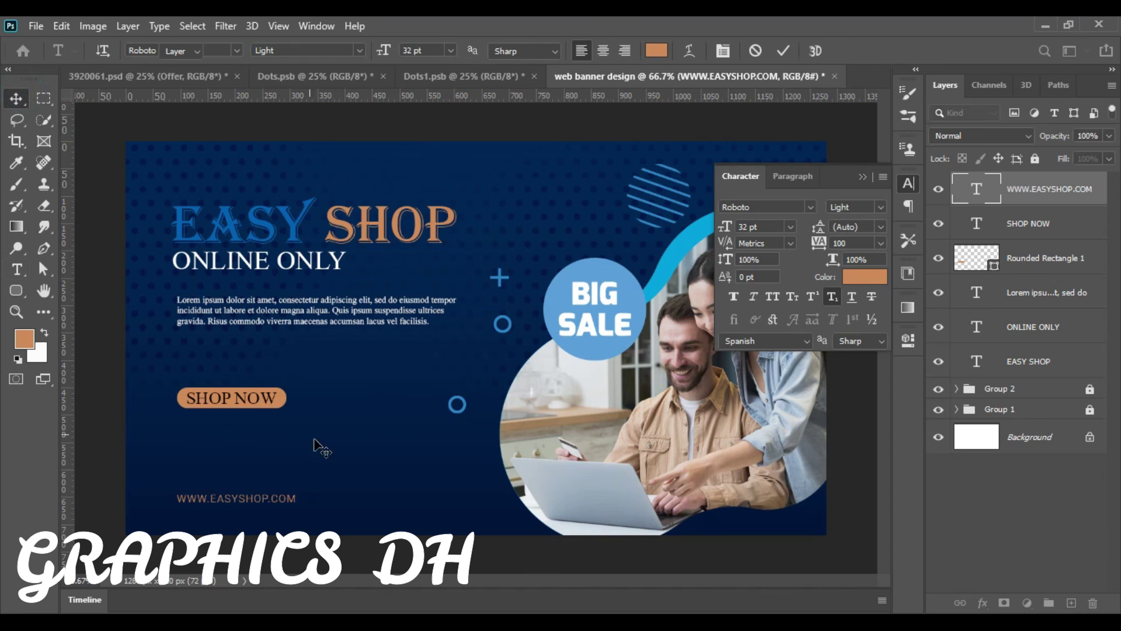
left_click_drag(257, 499, 257, 459)
left_click(863, 175)
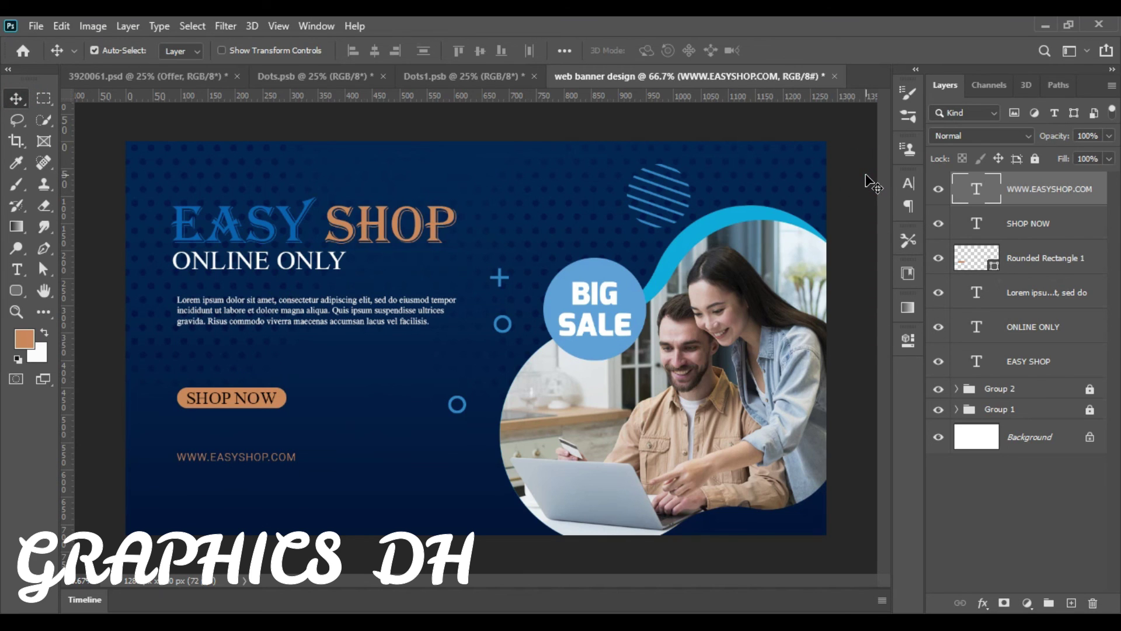